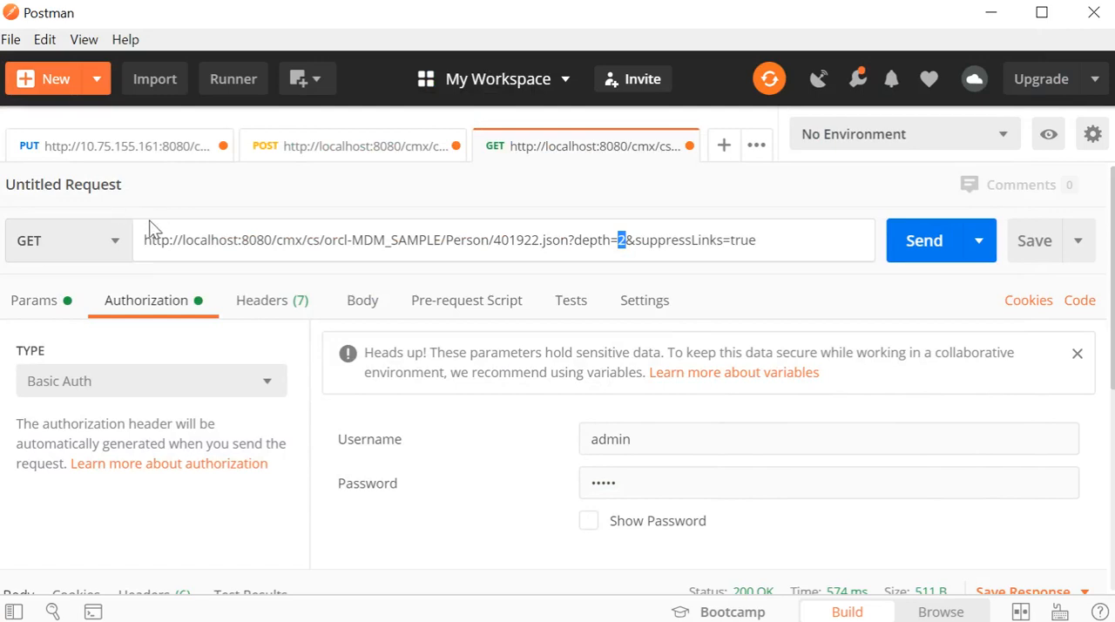
Step: Examine the GET request's method and URL parts: host, orcl-MDM_SAMPLE database, Person entity, record ID, json format and depth parameter
{"action": "left_click", "coordinate": [109, 246]}
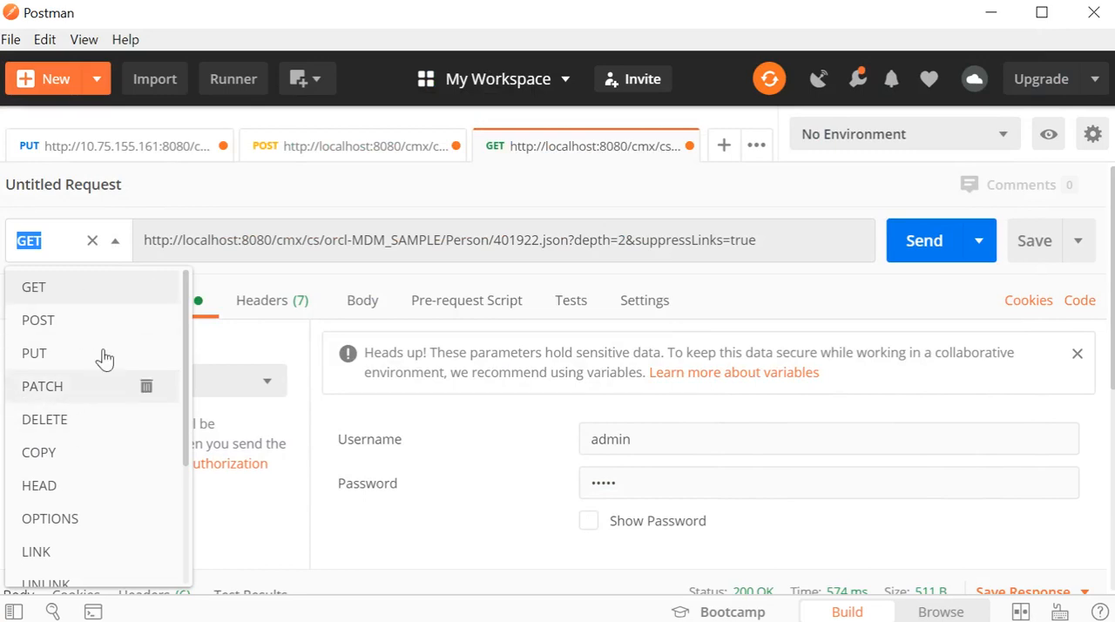
{"action": "left_click", "coordinate": [182, 228]}
{"action": "left_click_drag", "start_coordinate": [617, 240], "coordinate": [671, 243]}
{"action": "left_click", "coordinate": [775, 241]}
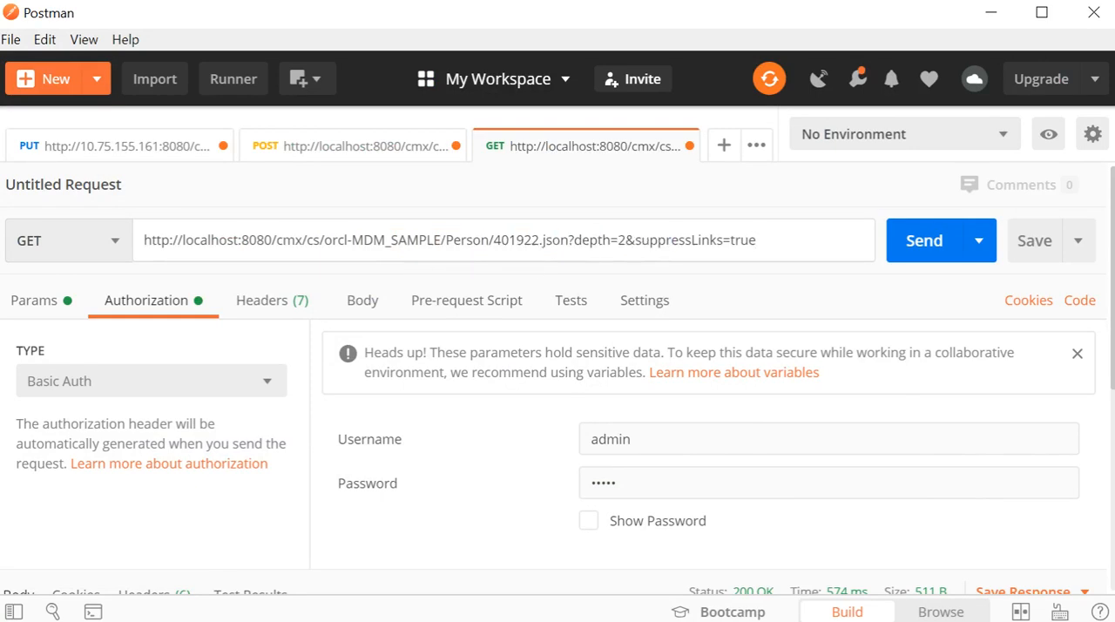
{"action": "left_click_drag", "start_coordinate": [181, 241], "coordinate": [446, 240]}
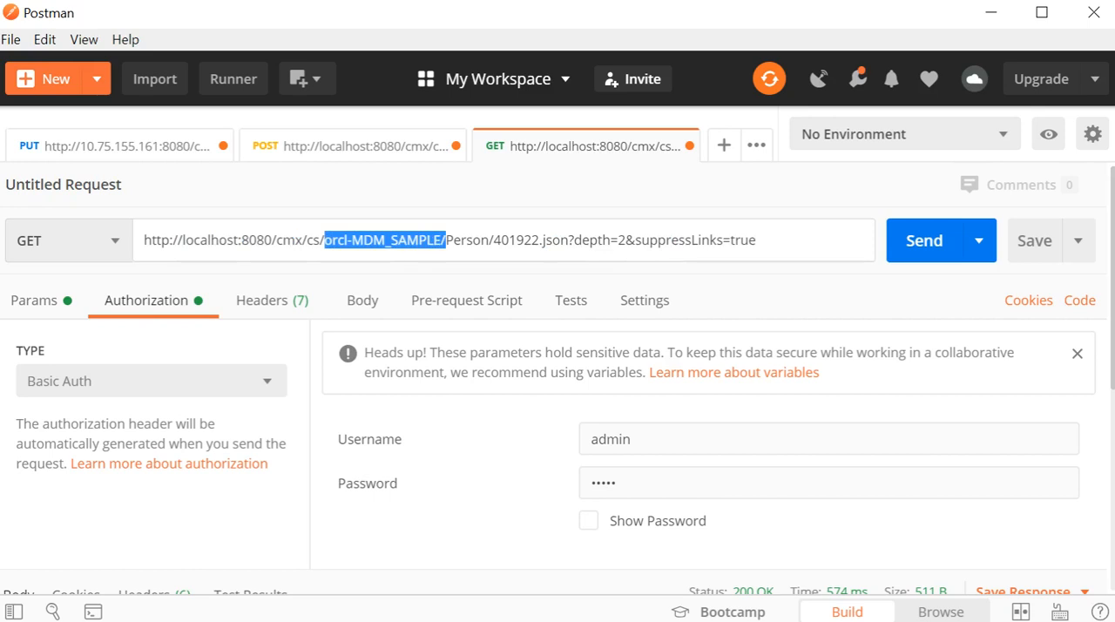
{"action": "left_click_drag", "start_coordinate": [446, 240], "coordinate": [489, 240]}
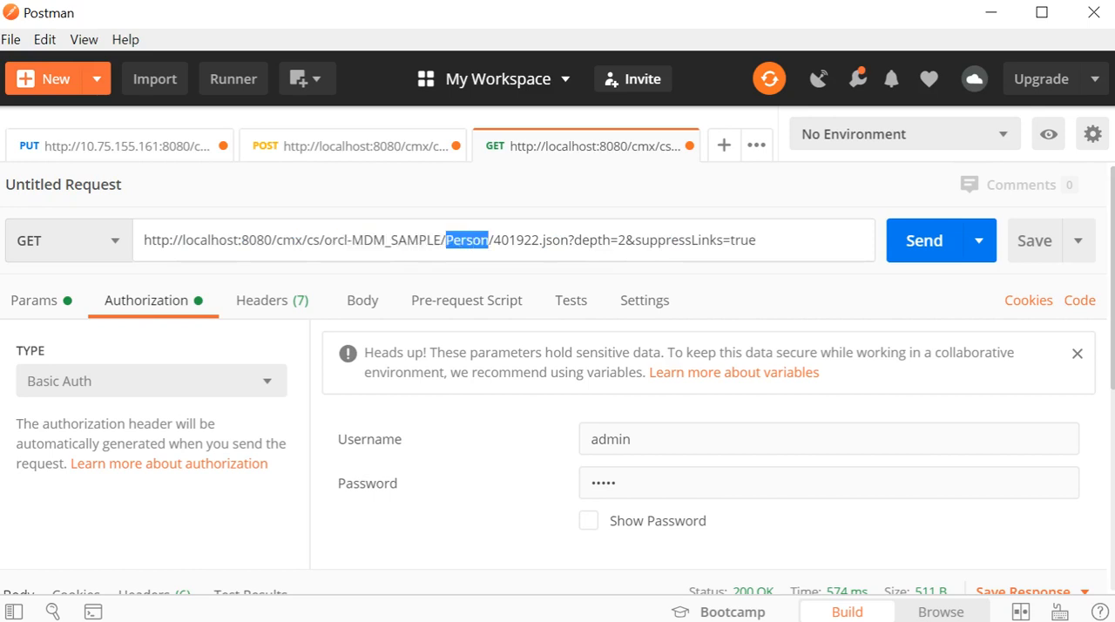
{"action": "left_click_drag", "start_coordinate": [494, 240], "coordinate": [569, 240]}
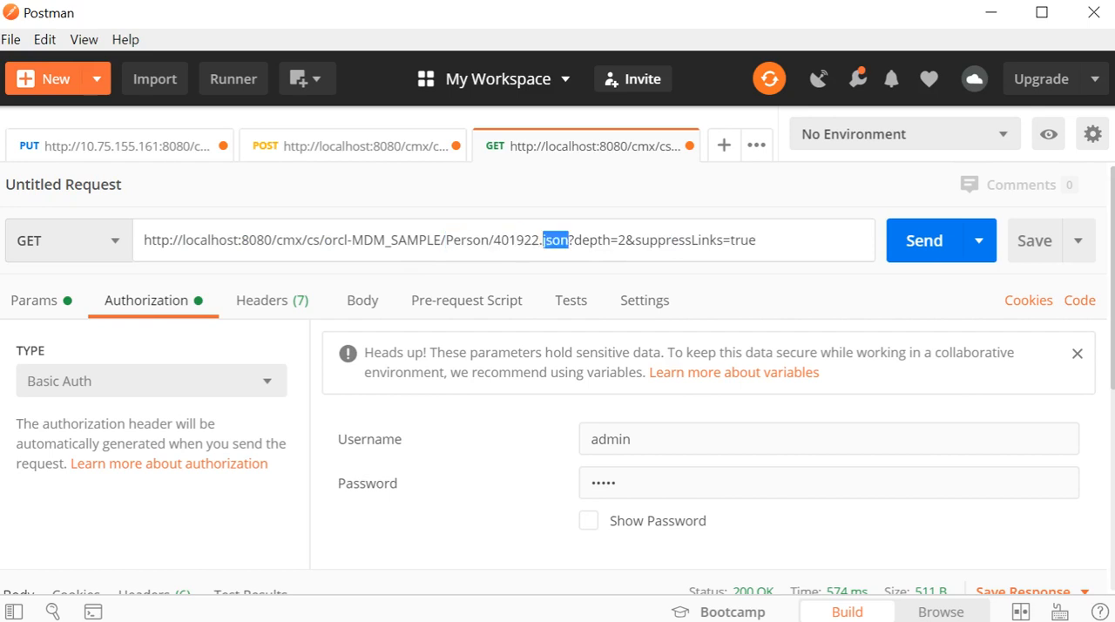
{"action": "left_click_drag", "start_coordinate": [573, 240], "coordinate": [610, 240]}
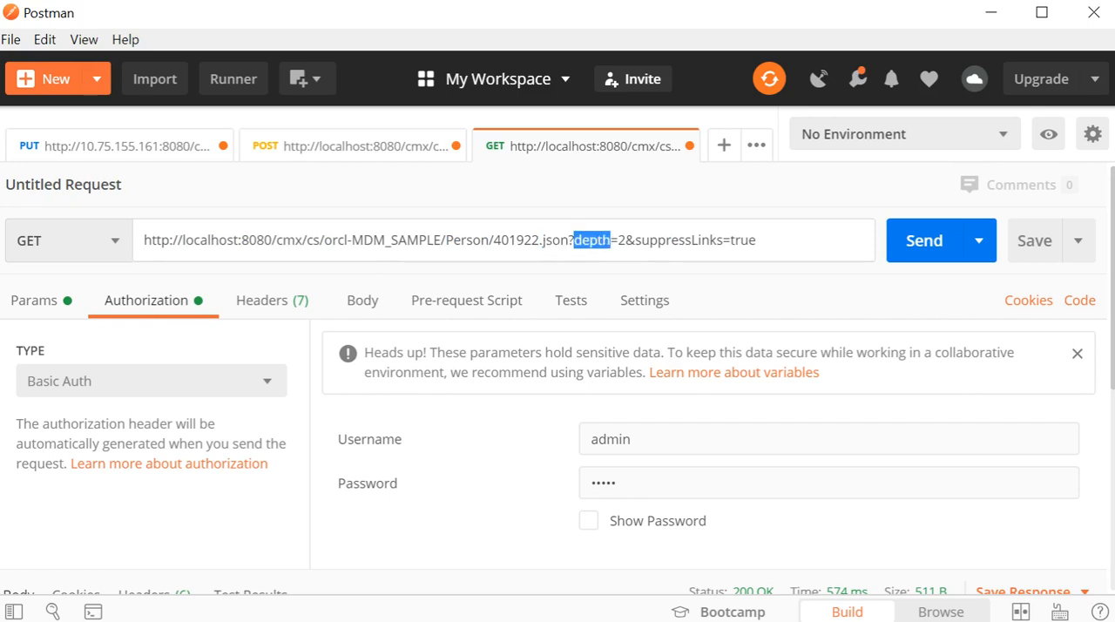
{"action": "left_click", "coordinate": [618, 241]}
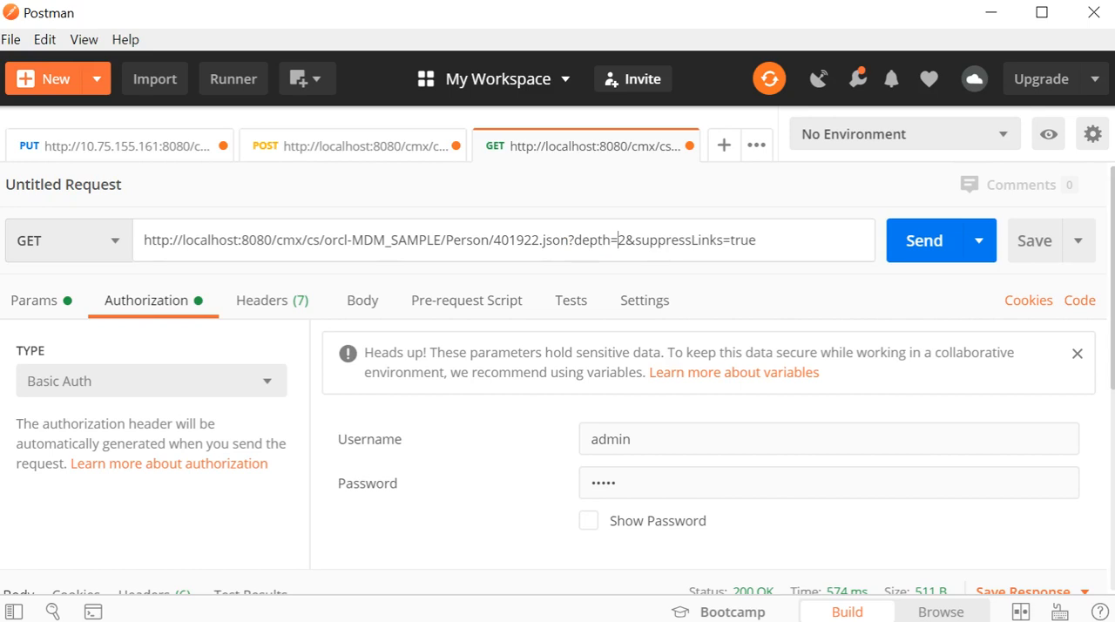
{"action": "left_click_drag", "start_coordinate": [618, 241], "coordinate": [625, 240]}
{"action": "left_click", "coordinate": [633, 240]}
{"action": "left_click", "coordinate": [162, 310]}
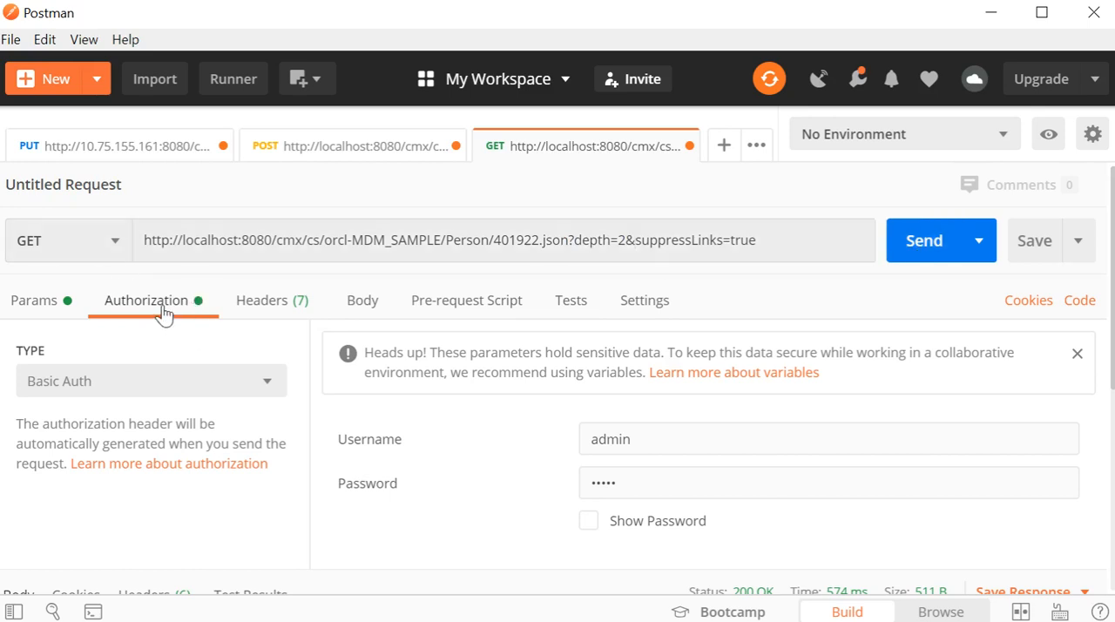
{"action": "scroll", "coordinate": [349, 414], "scroll_direction": "down", "scroll_amount": 1}
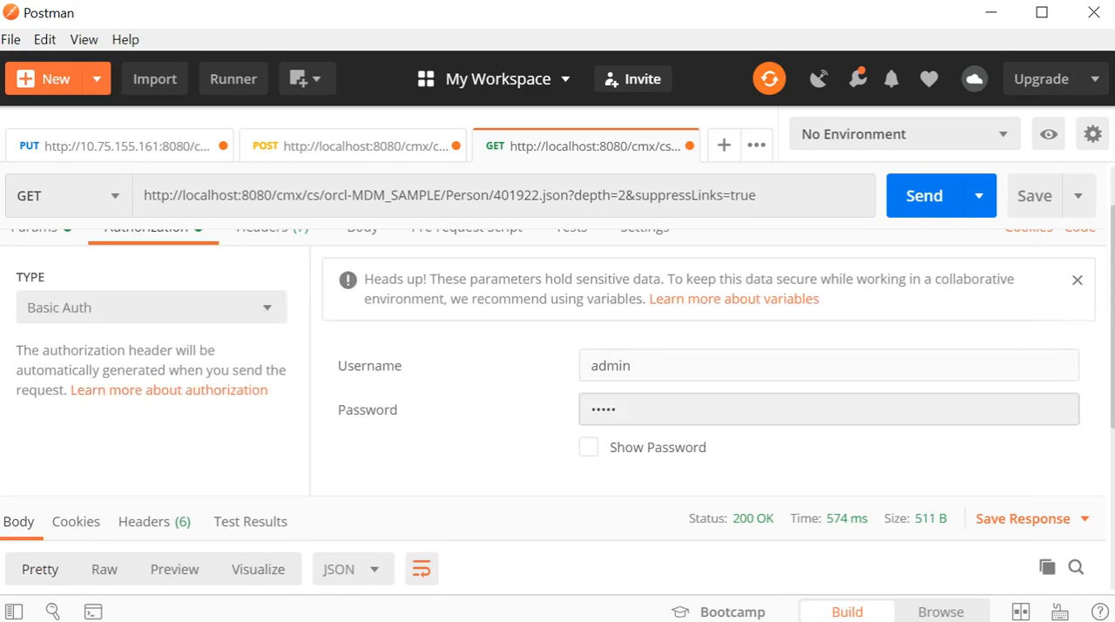
{"action": "scroll", "coordinate": [597, 390], "scroll_direction": "up", "scroll_amount": 1}
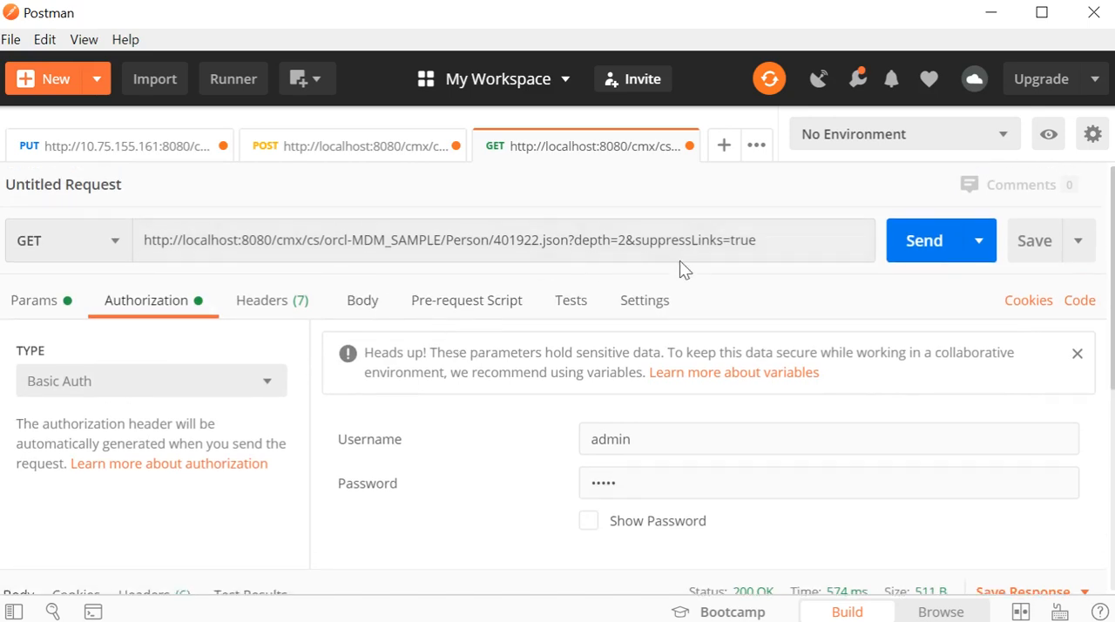
{"action": "left_click", "coordinate": [911, 253]}
{"action": "scroll", "coordinate": [435, 419], "scroll_direction": "down", "scroll_amount": 5}
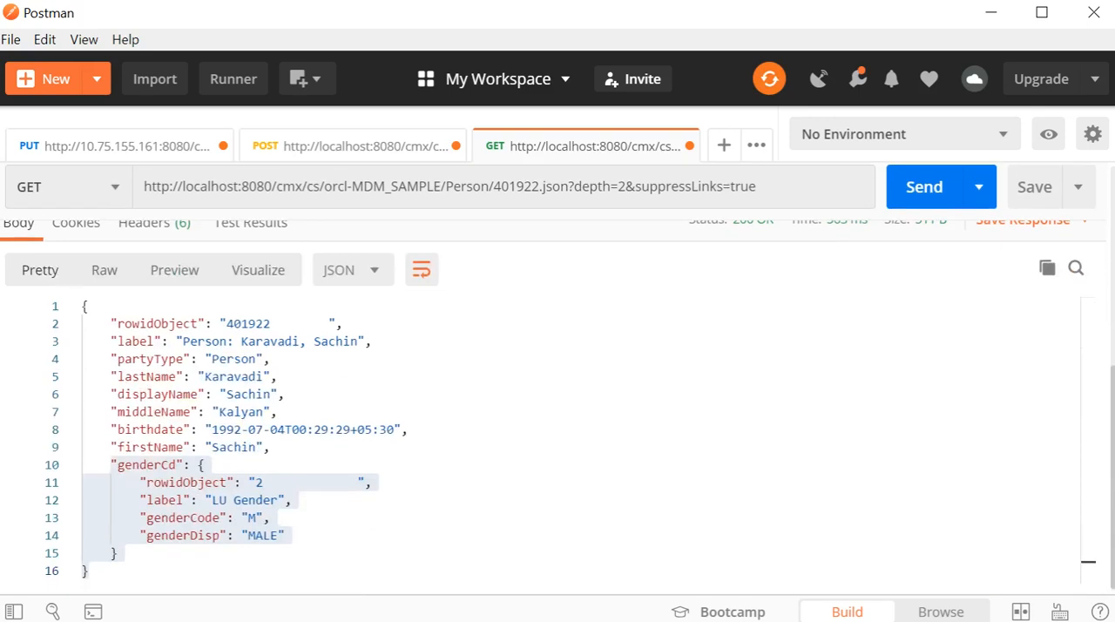
Step: Examine the JSON response, comparing the root-level Person fields and the nested genderCd block with the depth parameter in the URL
{"action": "left_click", "coordinate": [219, 428]}
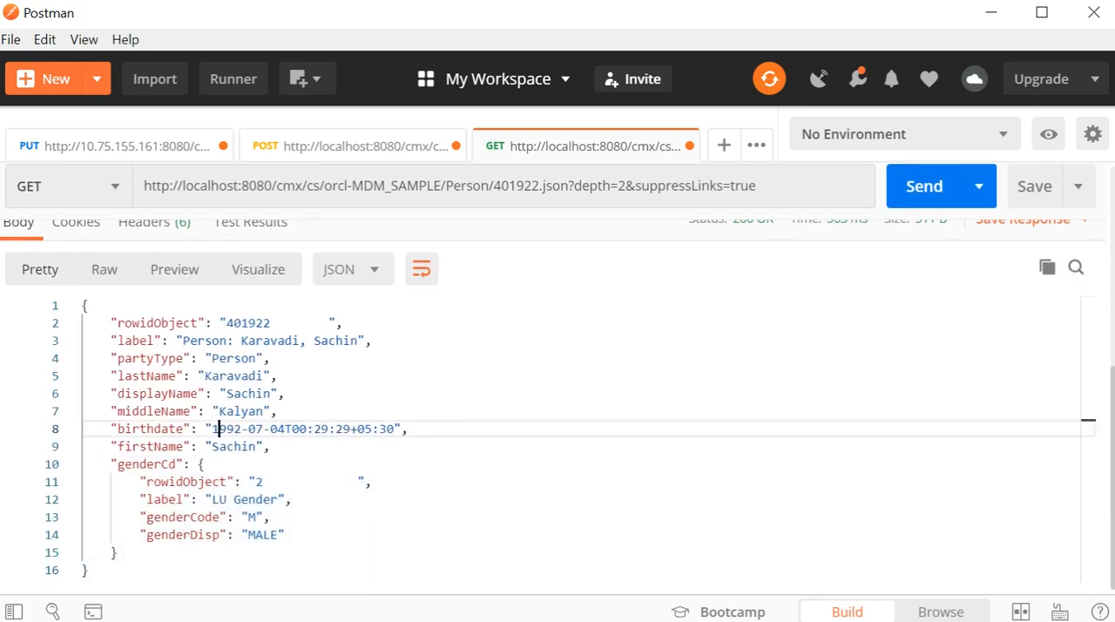
{"action": "left_click_drag", "start_coordinate": [83, 305], "coordinate": [270, 446]}
{"action": "left_click_drag", "start_coordinate": [98, 463], "coordinate": [117, 552]}
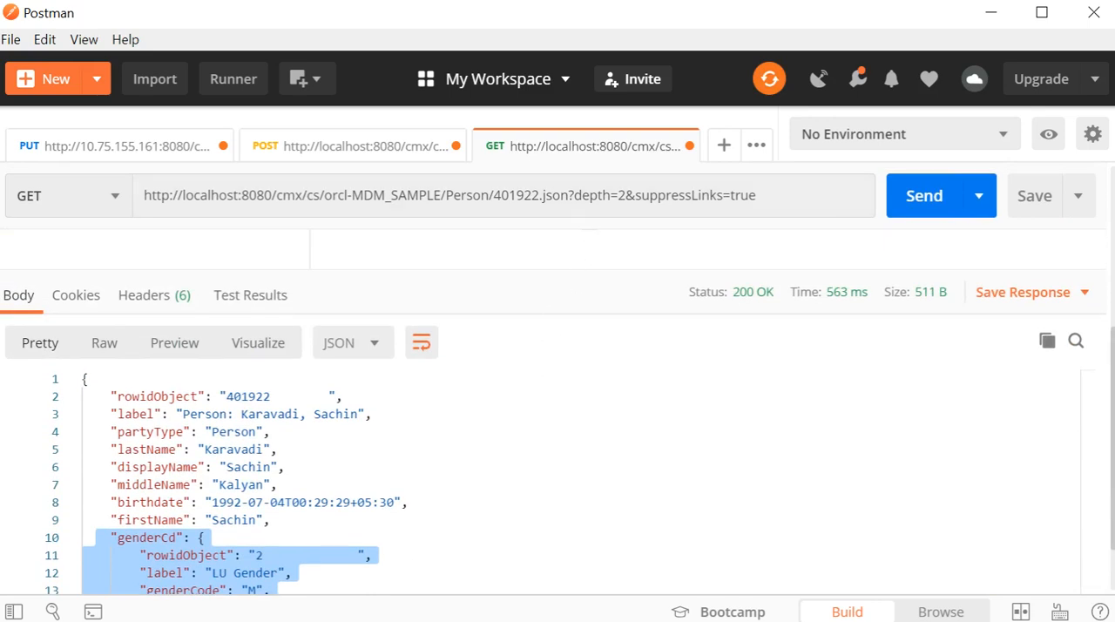
{"action": "left_click_drag", "start_coordinate": [574, 195], "coordinate": [626, 195]}
{"action": "scroll", "coordinate": [276, 376], "scroll_direction": "down", "scroll_amount": 1}
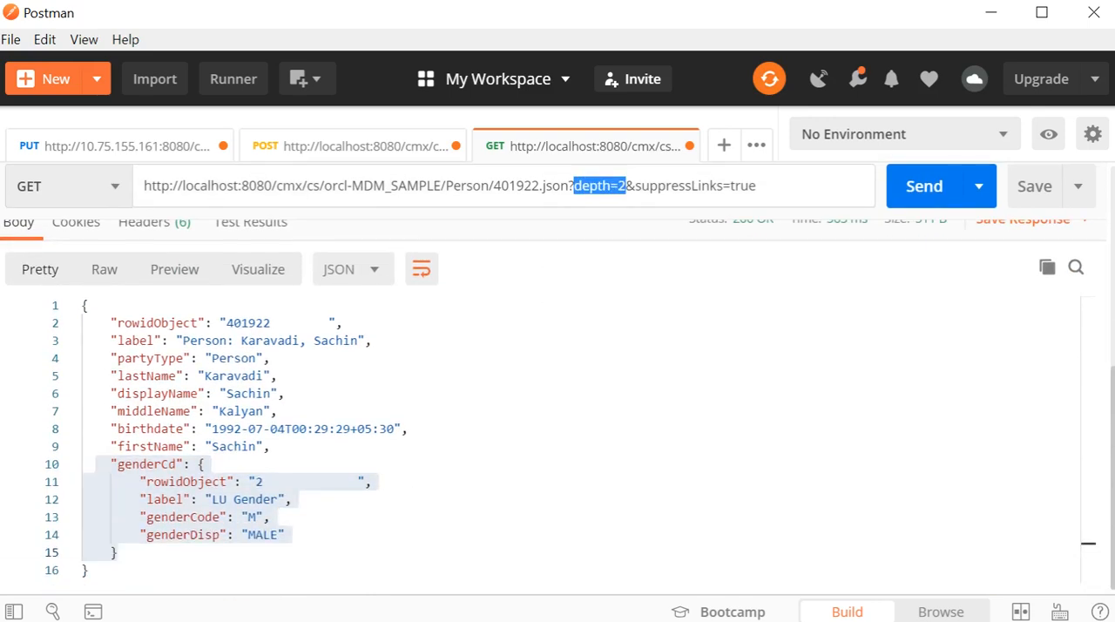
{"action": "left_click", "coordinate": [116, 341]}
{"action": "left_click_drag", "start_coordinate": [105, 323], "coordinate": [212, 446]}
{"action": "left_click_drag", "start_coordinate": [117, 464], "coordinate": [116, 552]}
{"action": "scroll", "coordinate": [117, 553], "scroll_direction": "up", "scroll_amount": 2}
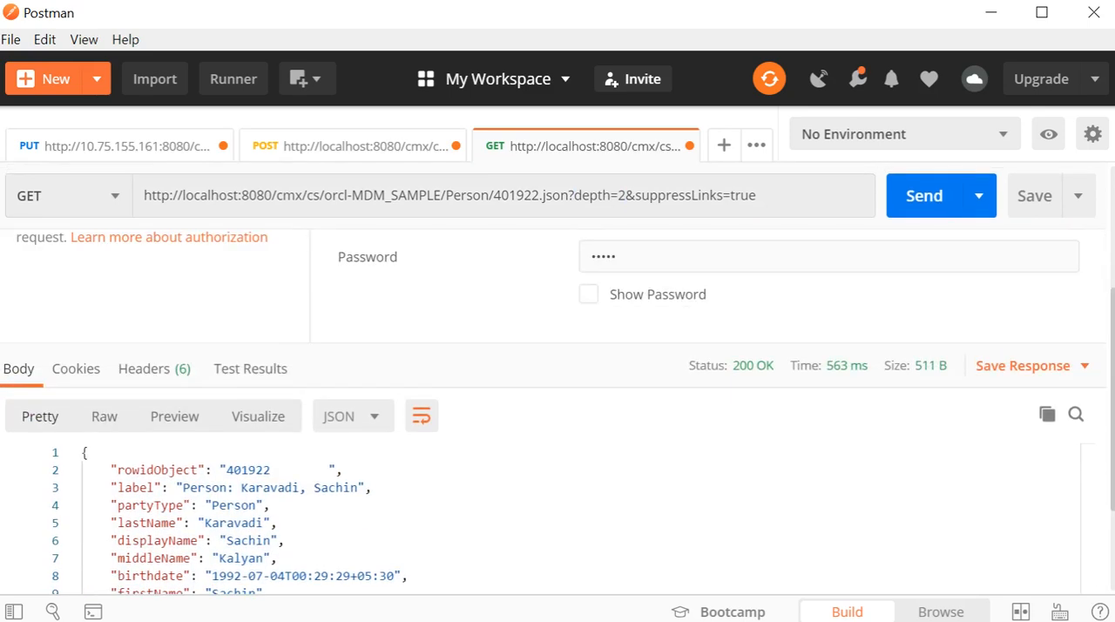
{"action": "scroll", "coordinate": [383, 446], "scroll_direction": "up", "scroll_amount": 2}
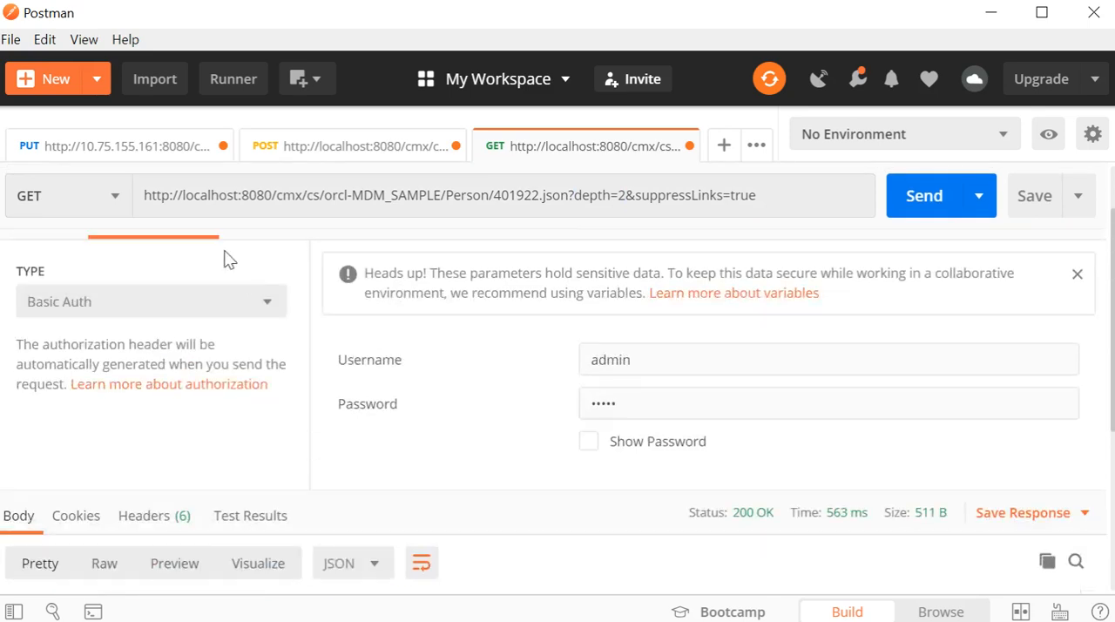
Step: Open the PUT request for Person 1465 and inspect the record ID in its URL
{"action": "left_click", "coordinate": [122, 155]}
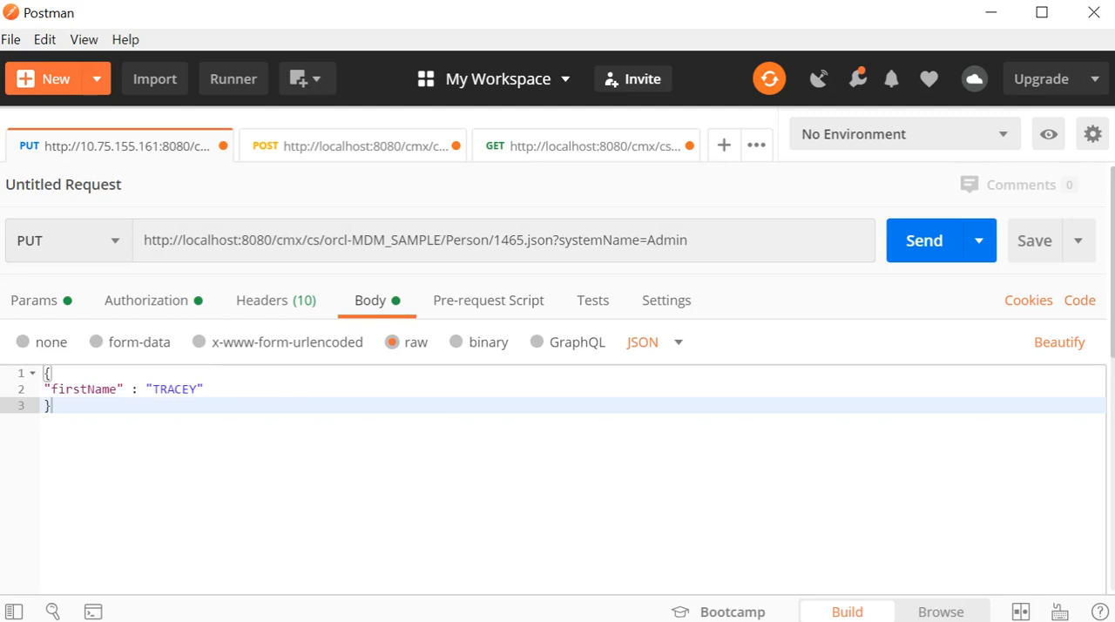
{"action": "double_click", "coordinate": [510, 240]}
{"action": "left_click", "coordinate": [501, 241]}
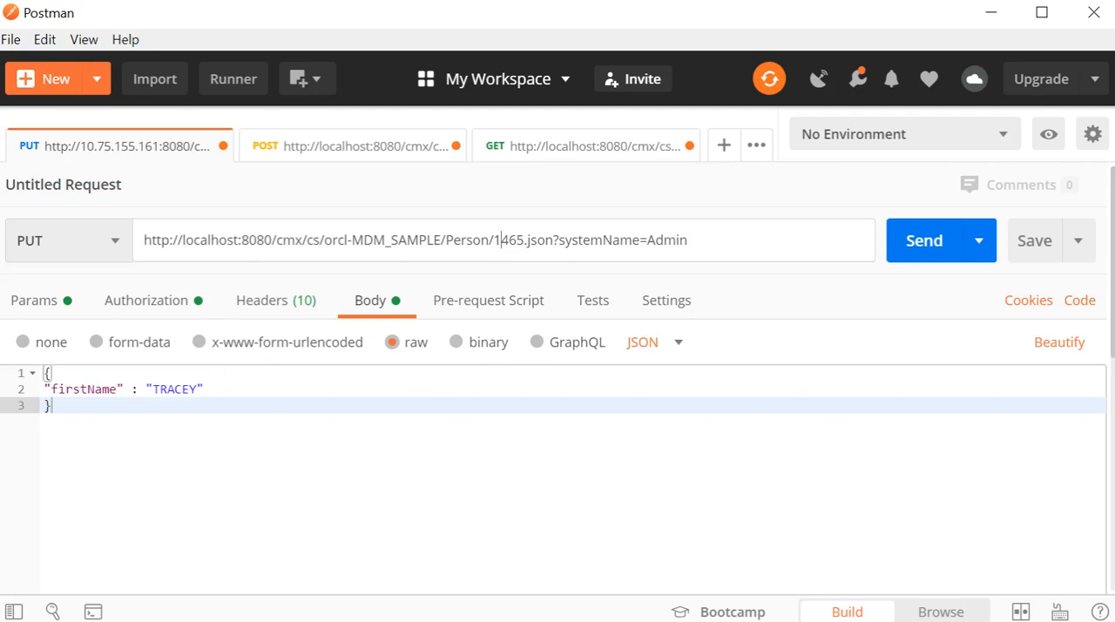
Step: Switch to Oracle SQL Developer, run the mdm_sample.c_party query for rowid_object 1465 and inspect the FIRST_NAME value
{"action": "key", "text": "alt+Tab"}
{"action": "key", "text": "alt+Tab"}
{"action": "key", "text": "alt+Tab"}
{"action": "key", "text": "alt+Tab"}
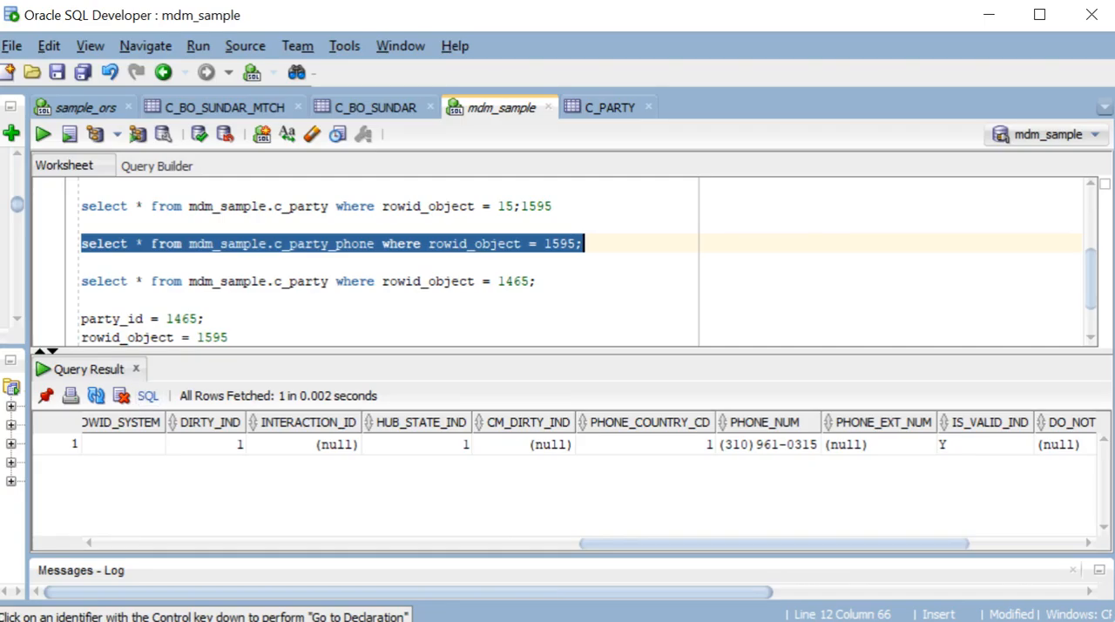
{"action": "scroll", "coordinate": [558, 261], "scroll_direction": "up", "scroll_amount": 3}
{"action": "left_click_drag", "start_coordinate": [537, 226], "coordinate": [81, 226]}
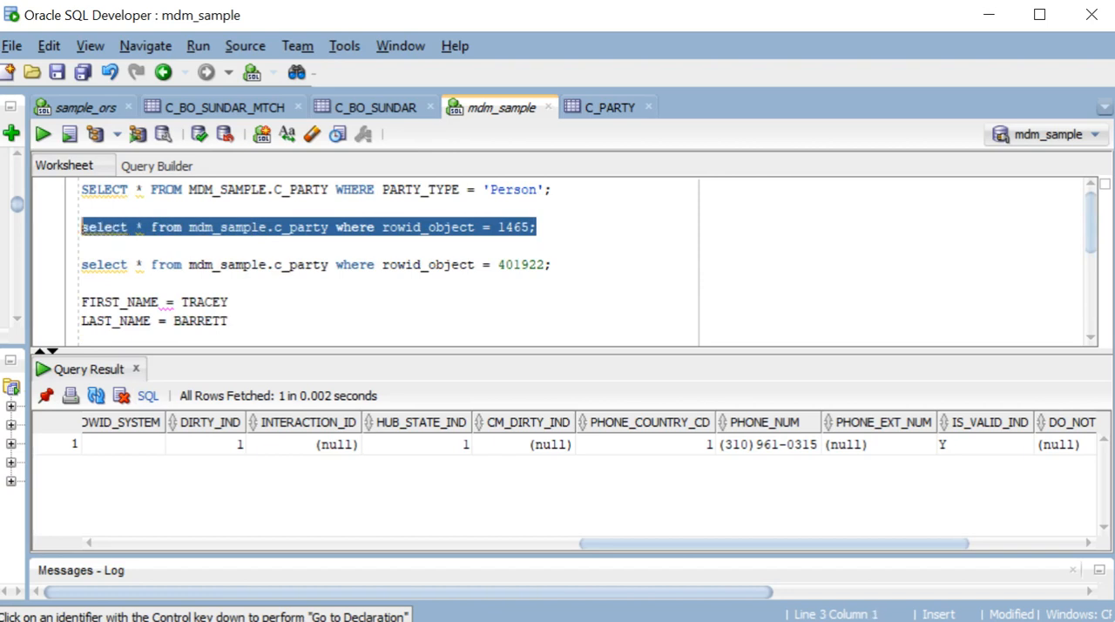
{"action": "left_click", "coordinate": [44, 135]}
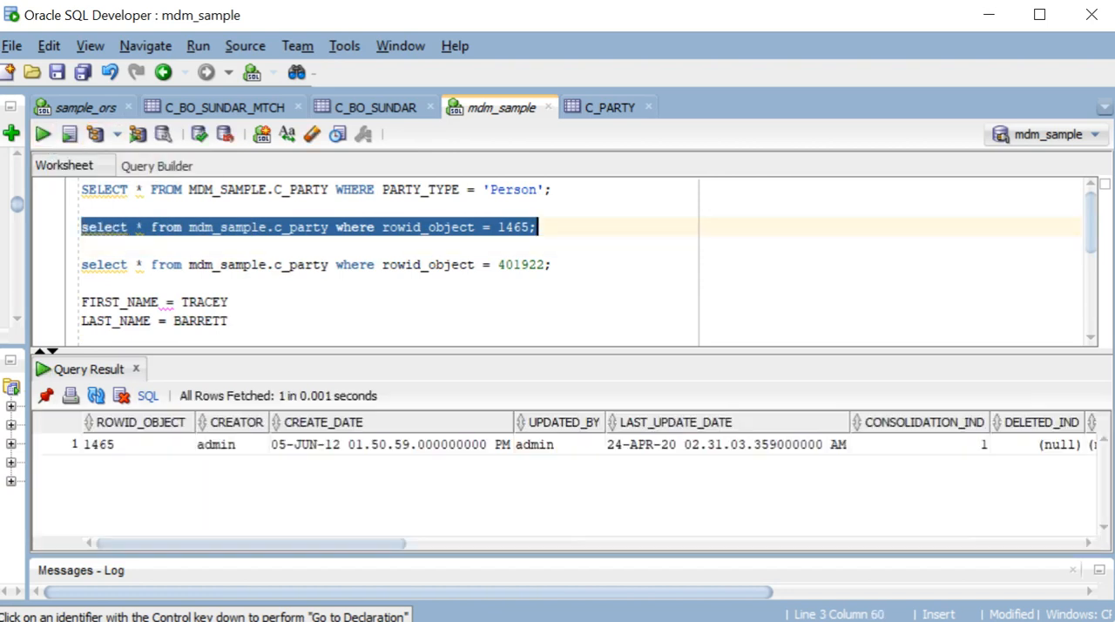
{"action": "left_click_drag", "start_coordinate": [331, 544], "coordinate": [729, 578]}
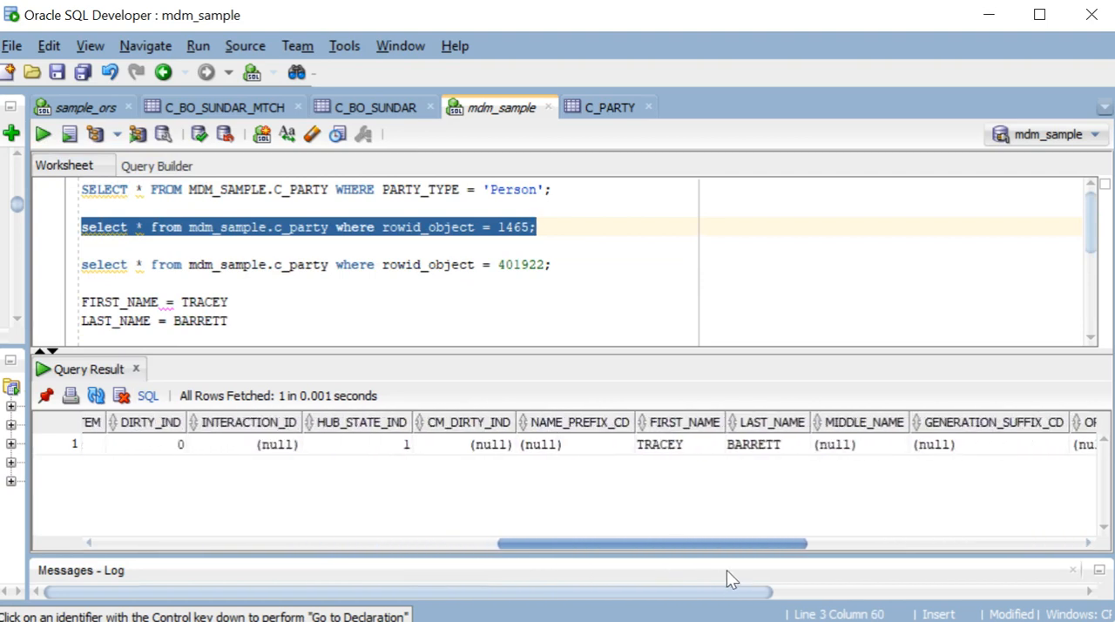
{"action": "left_click", "coordinate": [679, 448]}
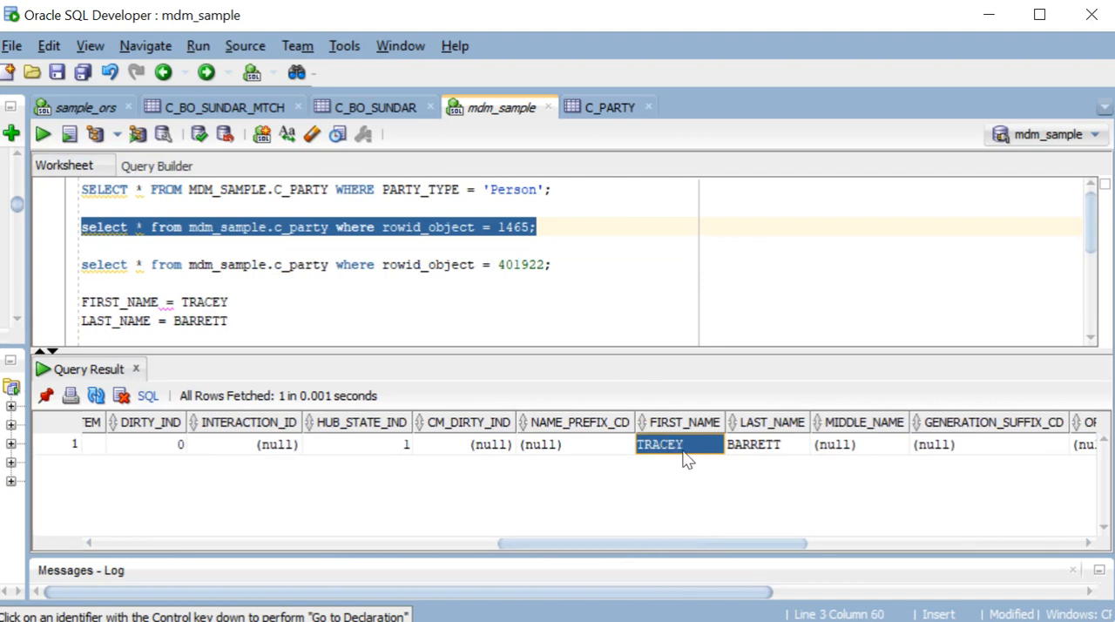
Step: Switch back to Postman, replace the firstName value in the PUT body with the new first name, and send the request
{"action": "key", "text": "alt+Tab"}
{"action": "key", "text": "alt+Tab"}
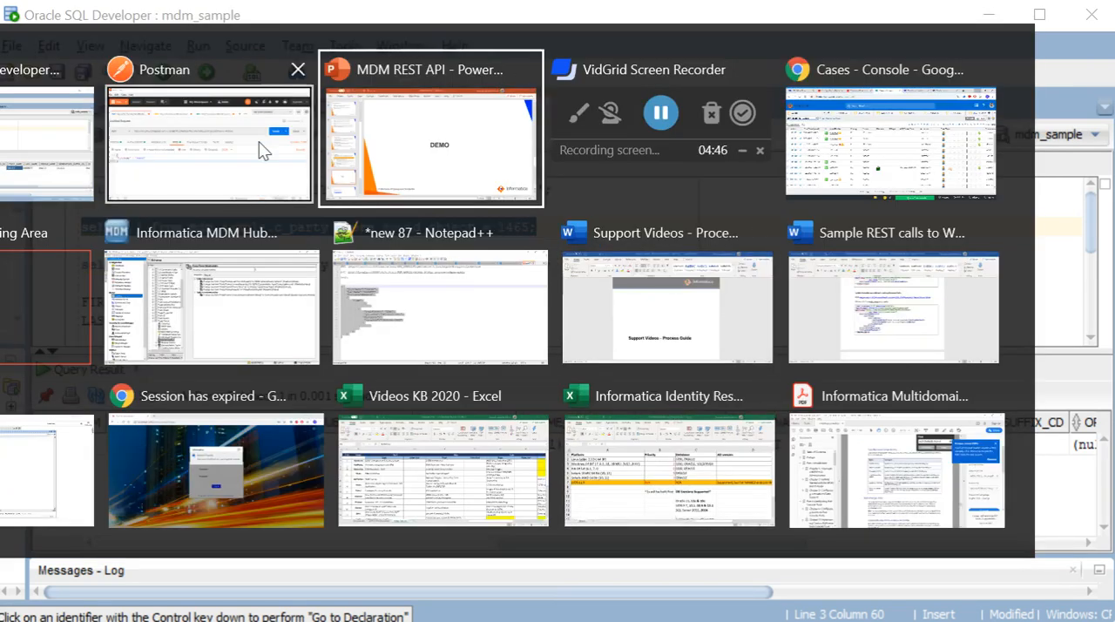
{"action": "left_click", "coordinate": [212, 129]}
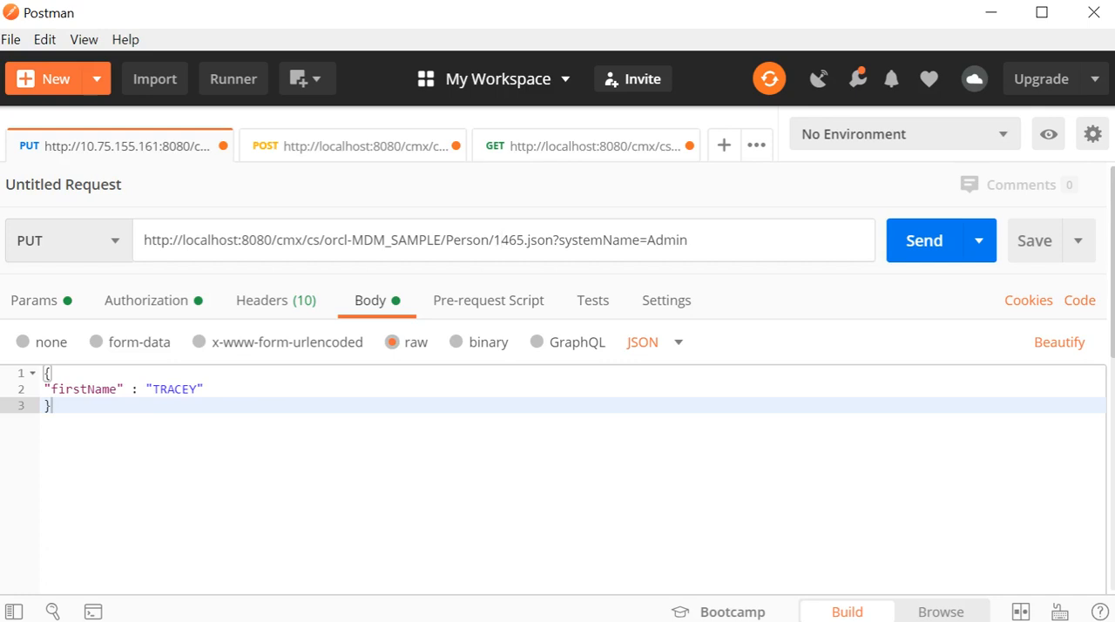
{"action": "double_click", "coordinate": [171, 389]}
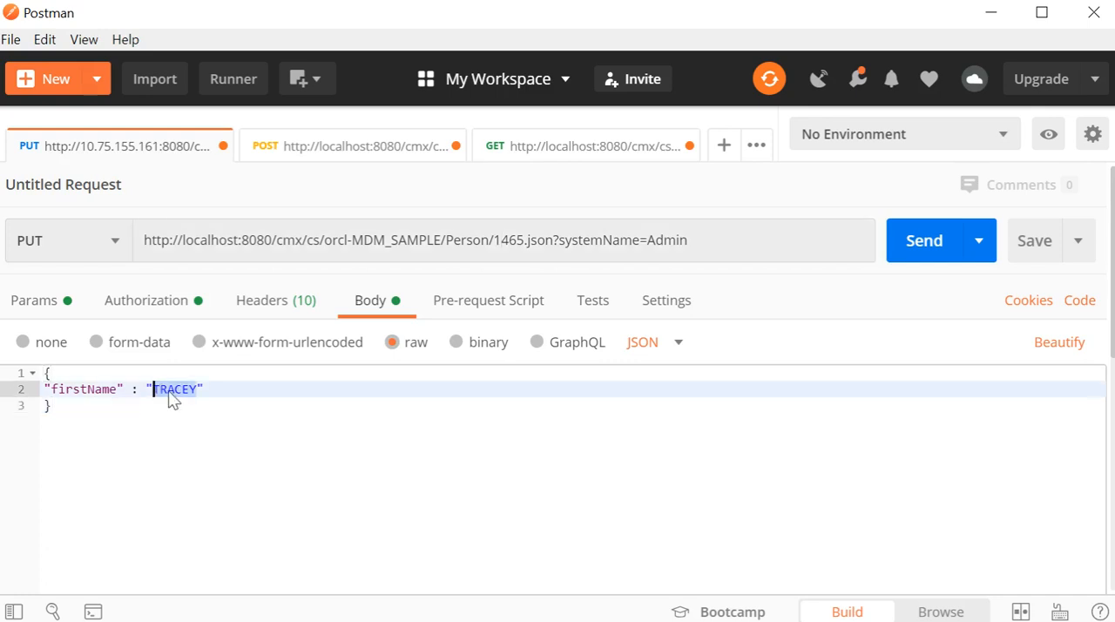
{"action": "type", "text": "Sachin"}
{"action": "left_click", "coordinate": [926, 251]}
{"action": "scroll", "coordinate": [764, 339], "scroll_direction": "down", "scroll_amount": 5}
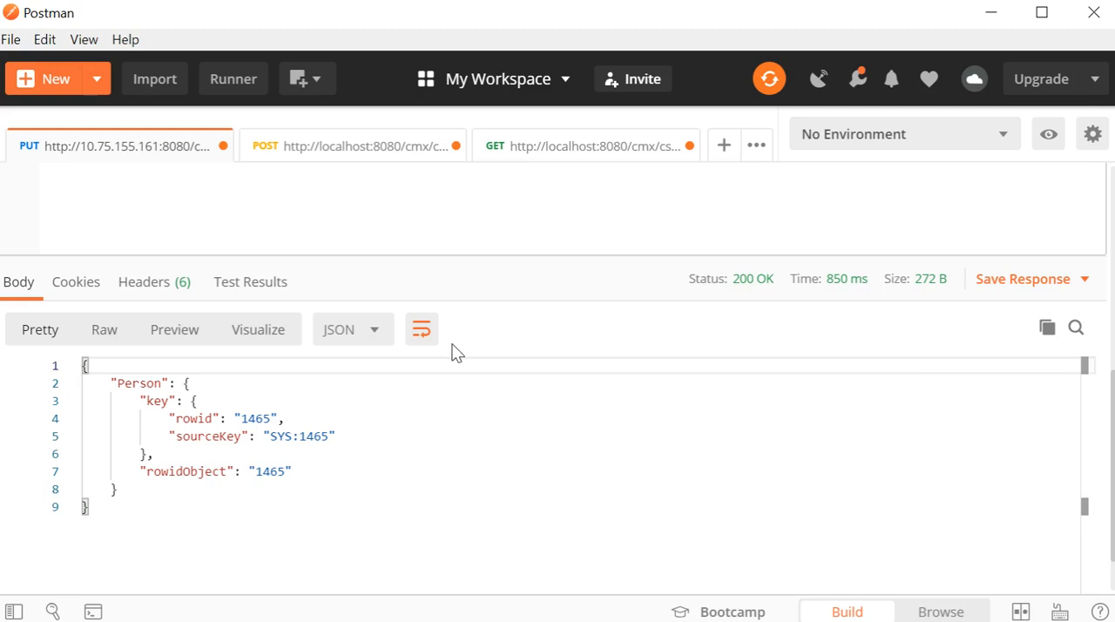
Step: Switch to Oracle SQL Developer and rerun the c_party query for rowid_object 1465 to check the FIRST_NAME column
{"action": "key", "text": "alt+Tab"}
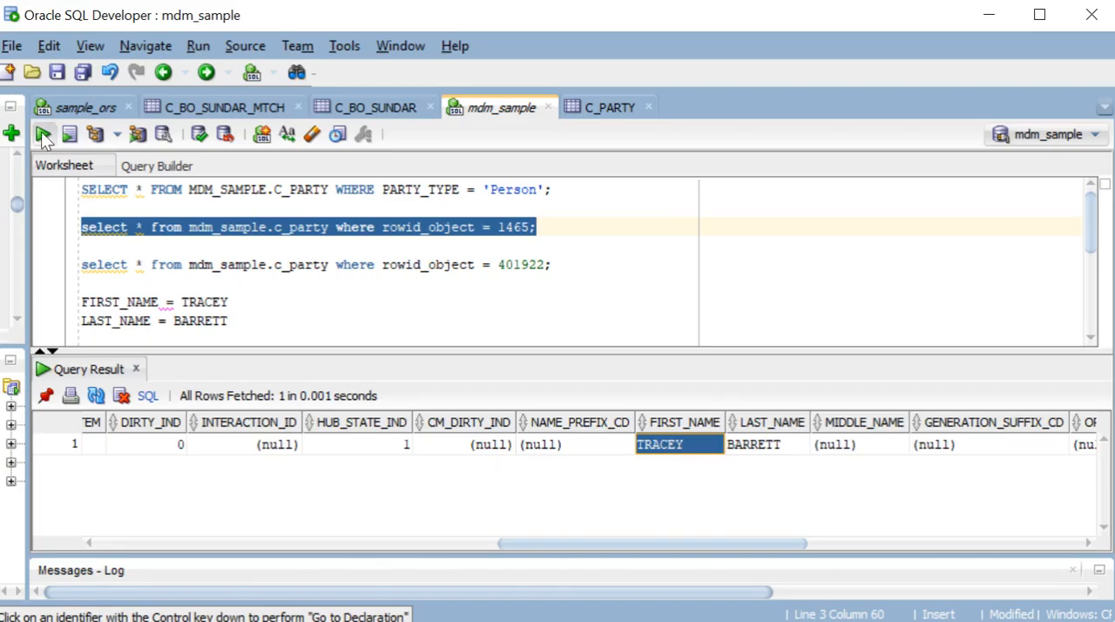
{"action": "left_click", "coordinate": [43, 136]}
{"action": "left_click_drag", "start_coordinate": [355, 540], "coordinate": [741, 535]}
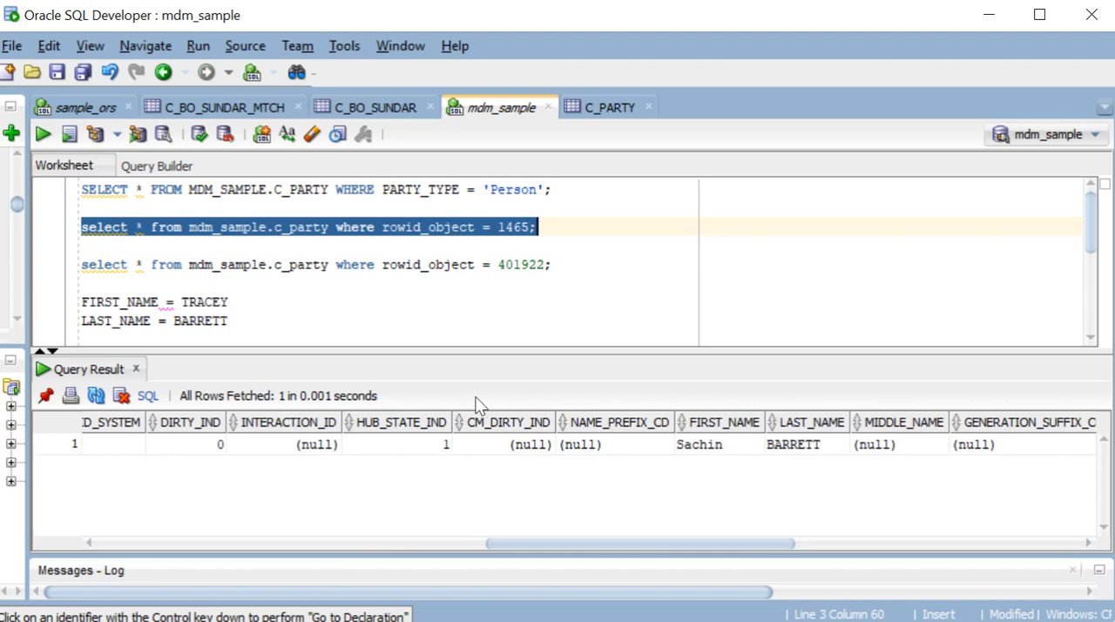
Step: Return to Postman, review the PUT request's body, and open the POST request for Person 1465
{"action": "key", "text": "alt+Tab"}
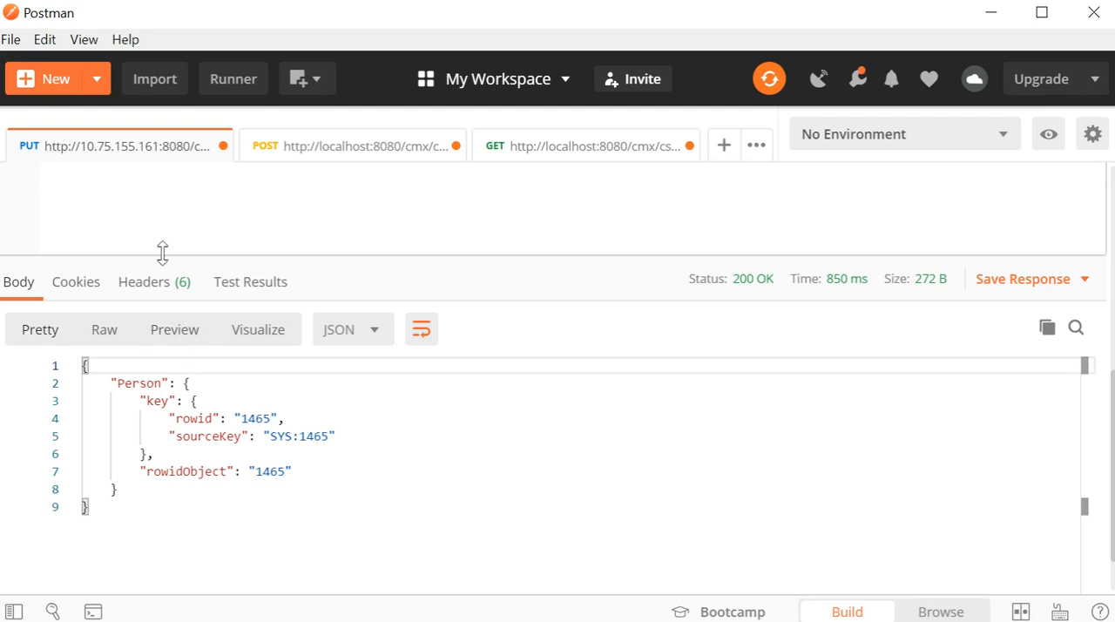
{"action": "scroll", "coordinate": [225, 383], "scroll_direction": "up", "scroll_amount": 3}
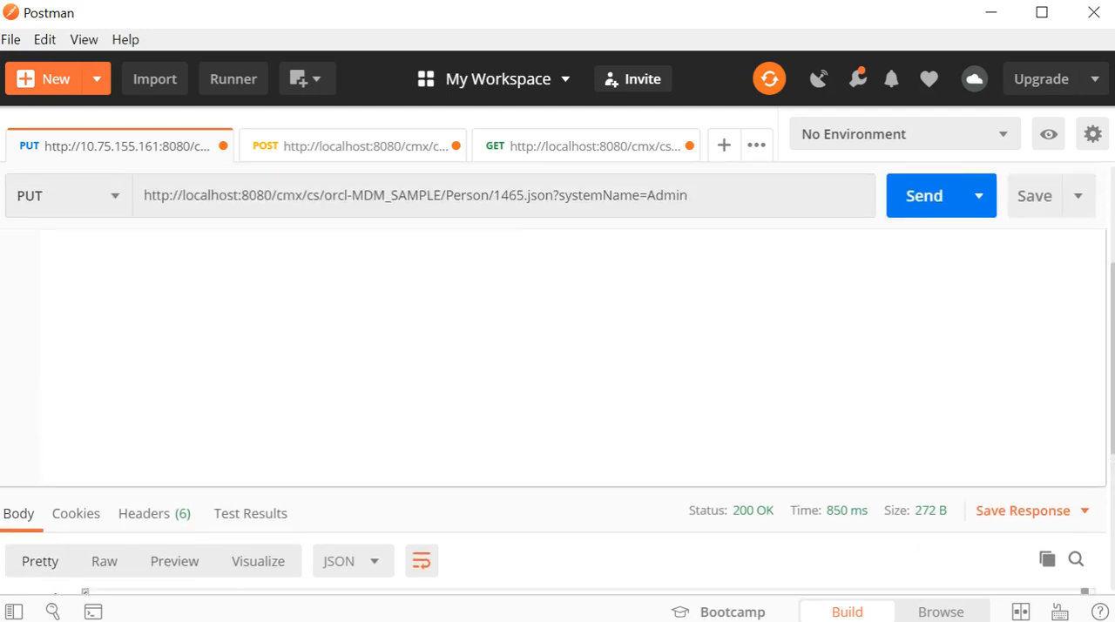
{"action": "scroll", "coordinate": [557, 287], "scroll_direction": "up", "scroll_amount": 1}
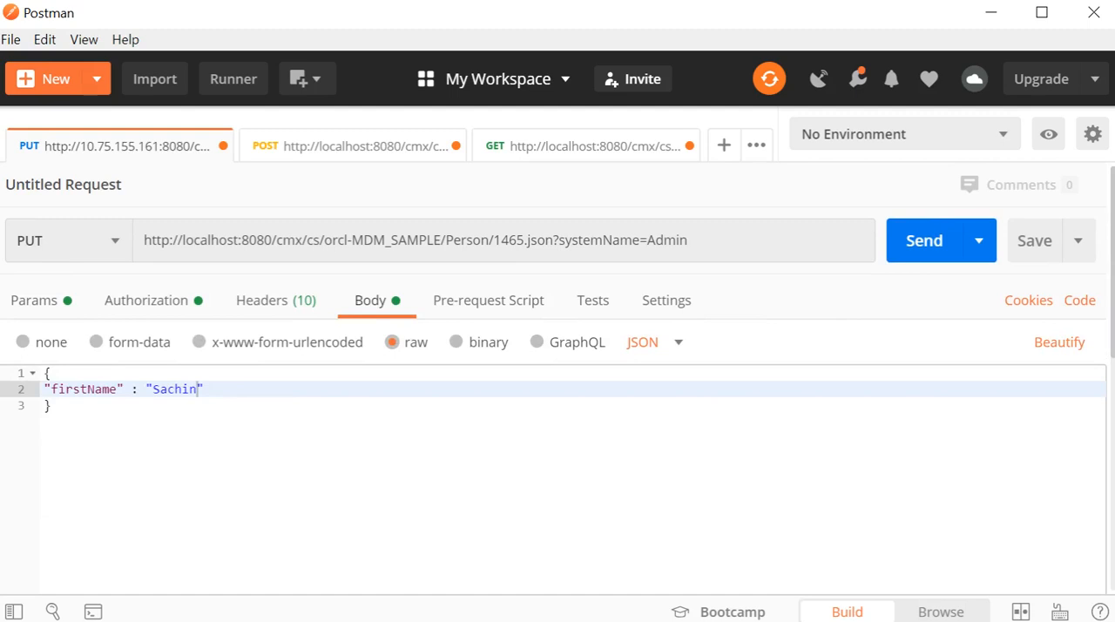
{"action": "left_click", "coordinate": [206, 389]}
{"action": "left_click", "coordinate": [311, 155]}
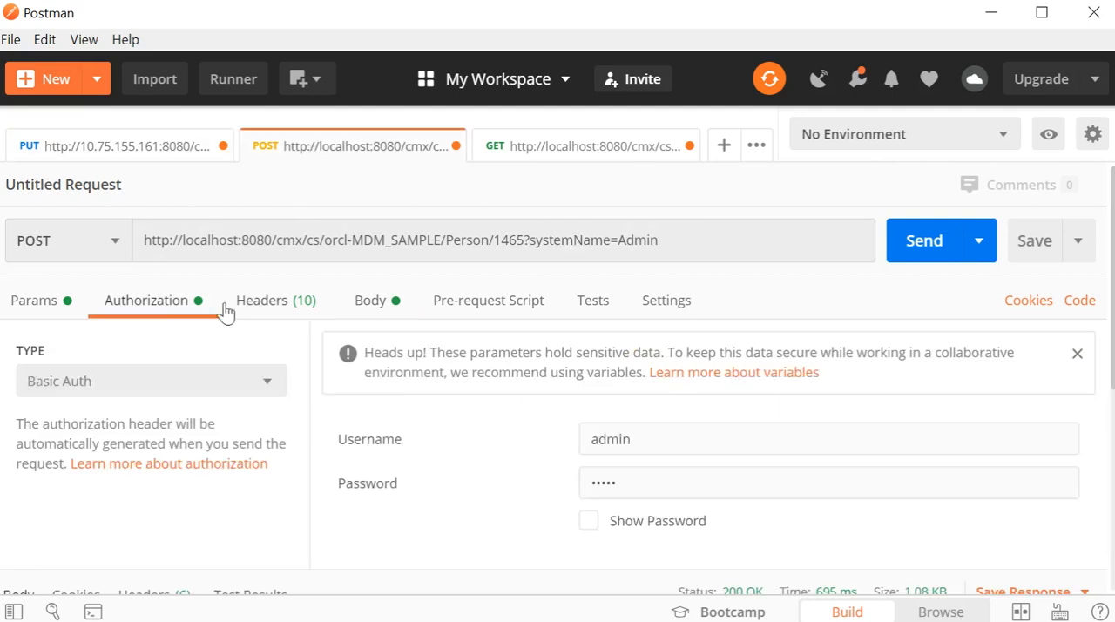
Step: Open the POST request's body and review its TelephoneNumbers item with the new and $original phoneNum entries
{"action": "scroll", "coordinate": [145, 391], "scroll_direction": "down", "scroll_amount": 5}
{"action": "scroll", "coordinate": [209, 415], "scroll_direction": "up", "scroll_amount": 5}
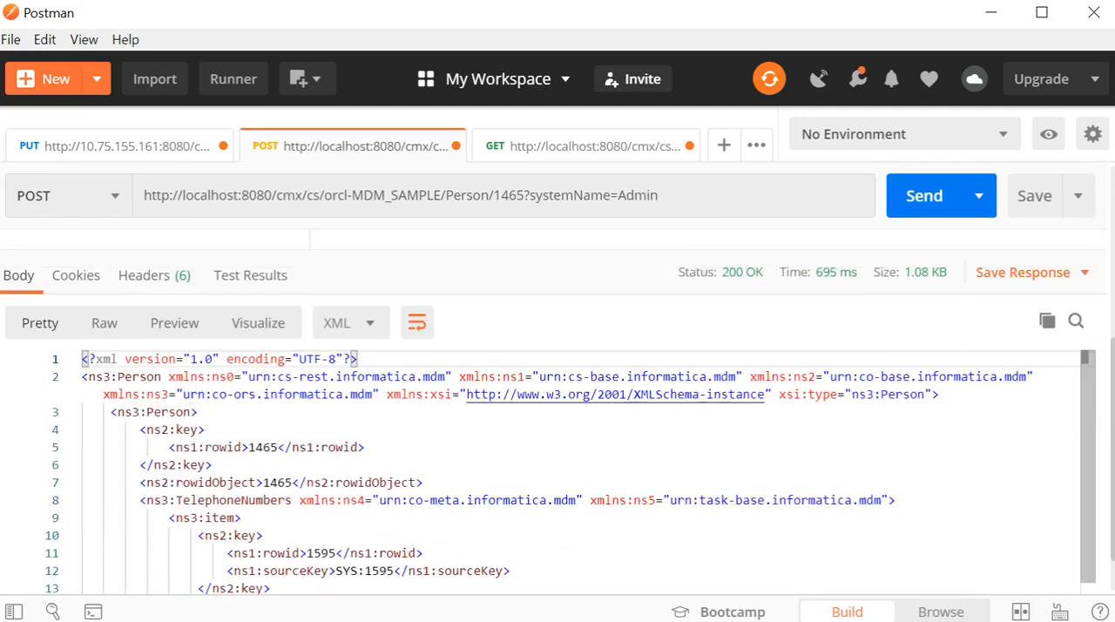
{"action": "left_click", "coordinate": [357, 311]}
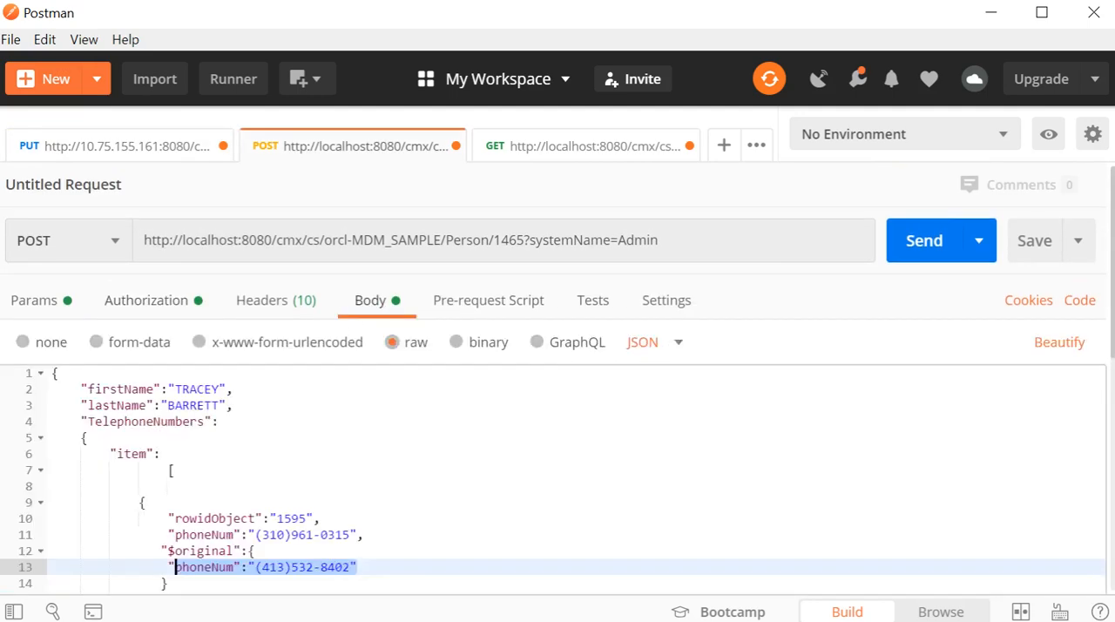
{"action": "scroll", "coordinate": [168, 435], "scroll_direction": "down", "scroll_amount": 1}
{"action": "left_click", "coordinate": [168, 436]}
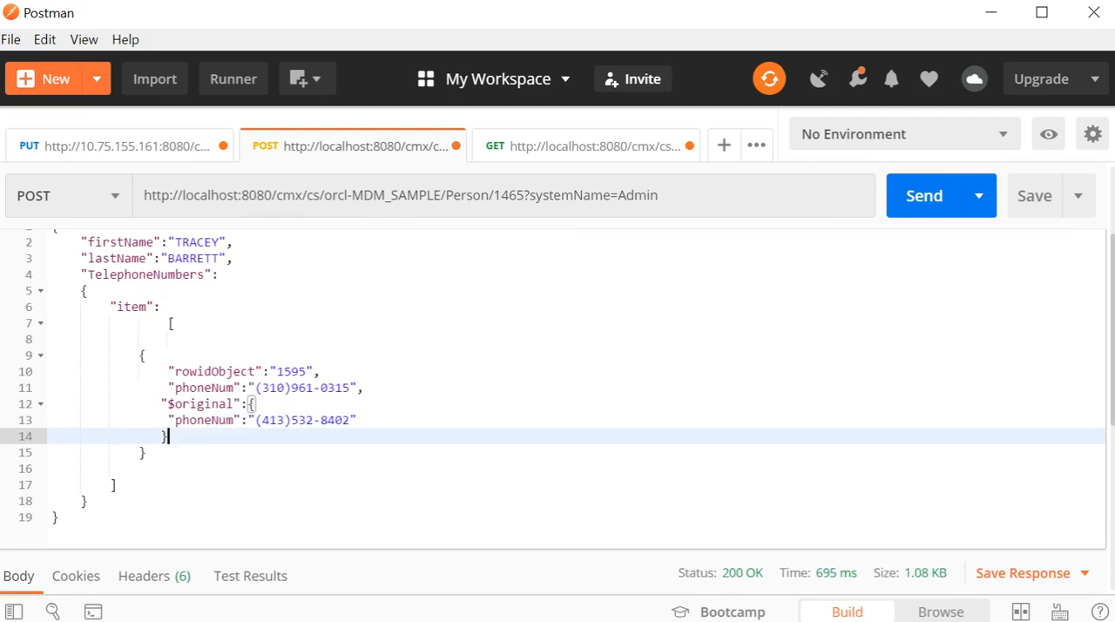
{"action": "scroll", "coordinate": [168, 436], "scroll_direction": "up", "scroll_amount": 1}
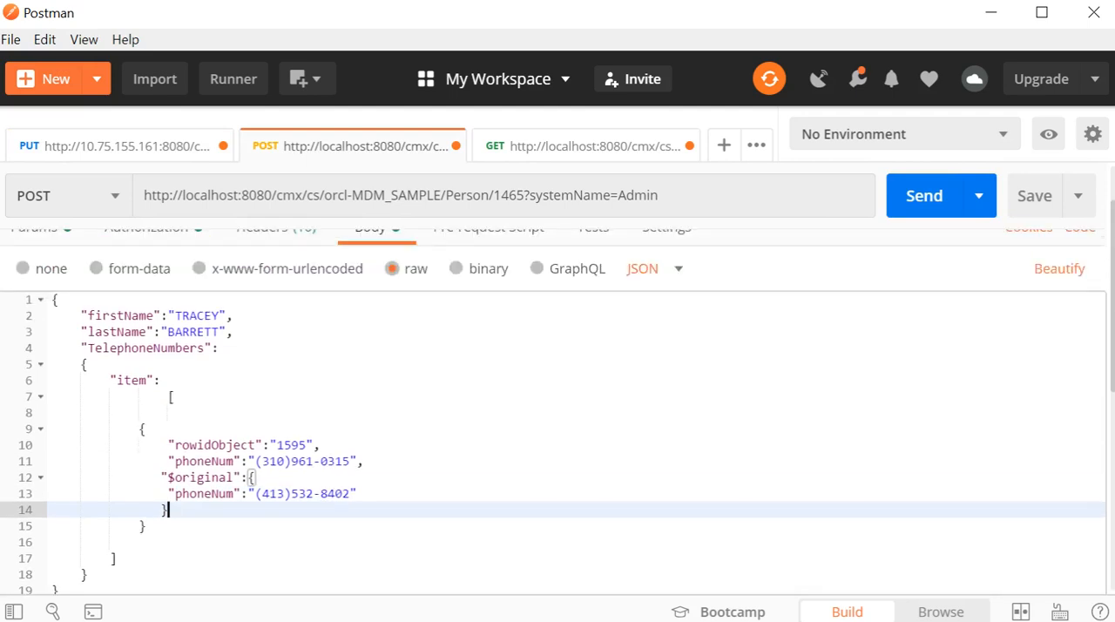
{"action": "scroll", "coordinate": [168, 418], "scroll_direction": "up", "scroll_amount": 1}
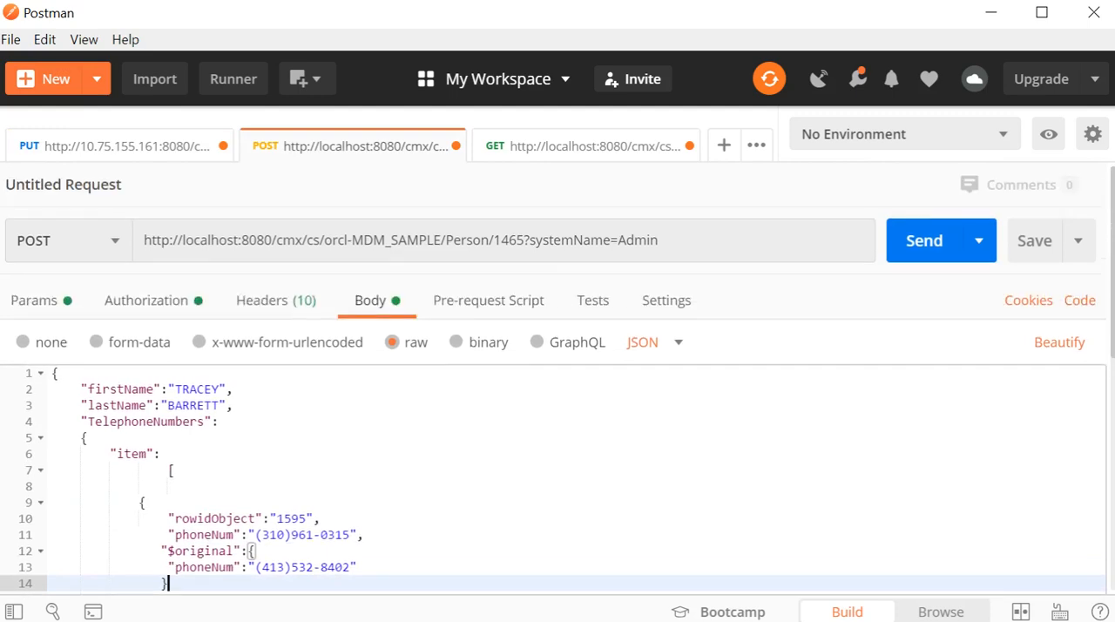
{"action": "scroll", "coordinate": [168, 409], "scroll_direction": "down", "scroll_amount": 2}
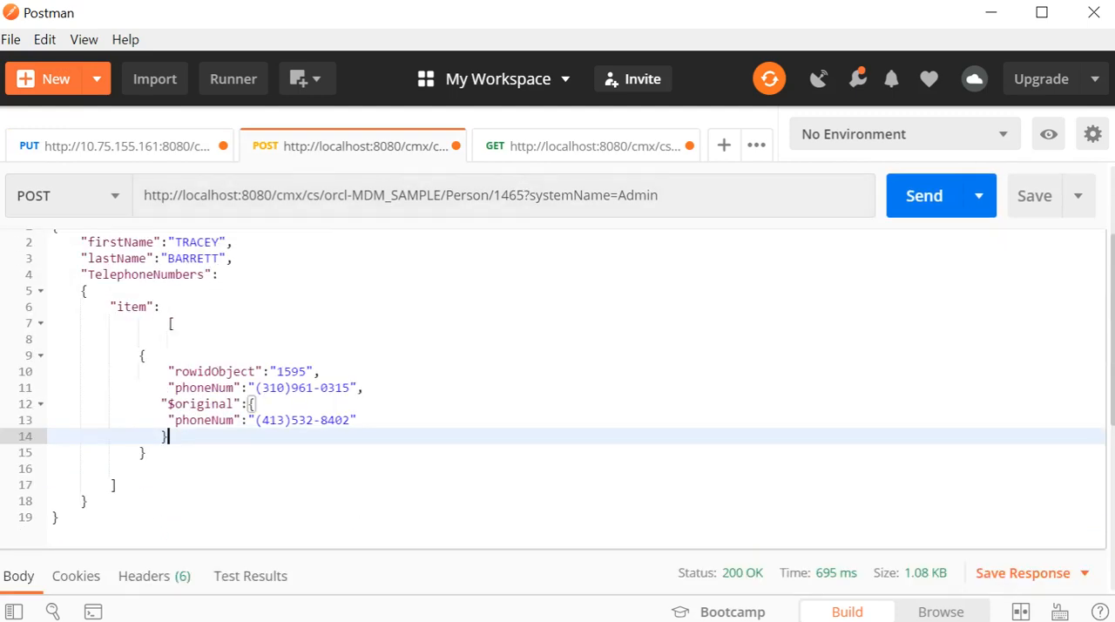
Step: Examine the Person ID in the POST URL and the rowidObject value of the telephone item
{"action": "double_click", "coordinate": [512, 195]}
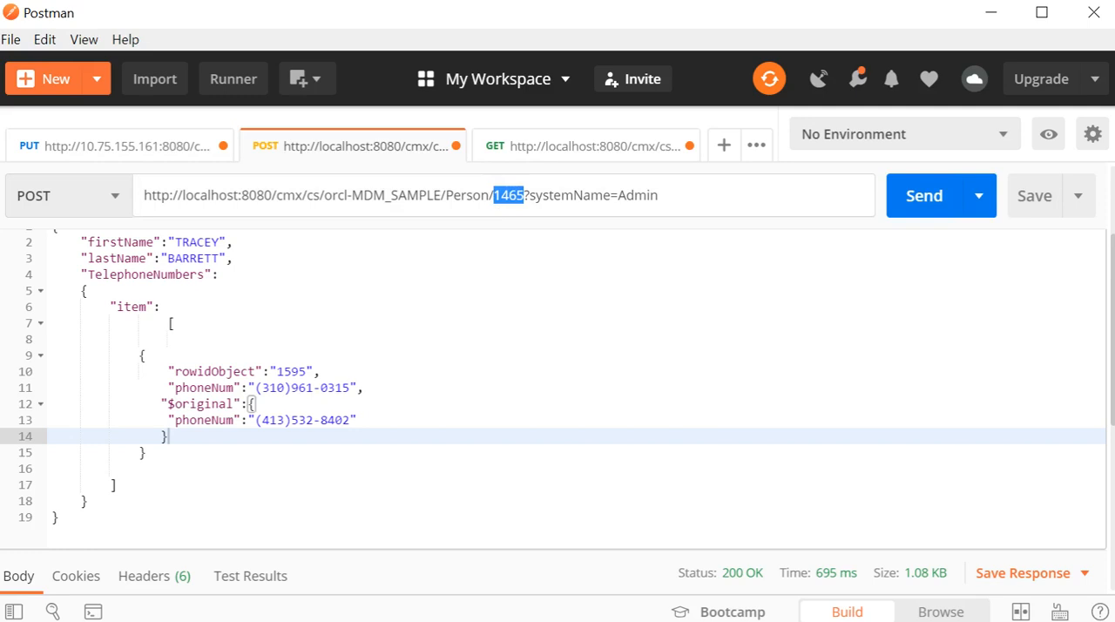
{"action": "left_click", "coordinate": [284, 371]}
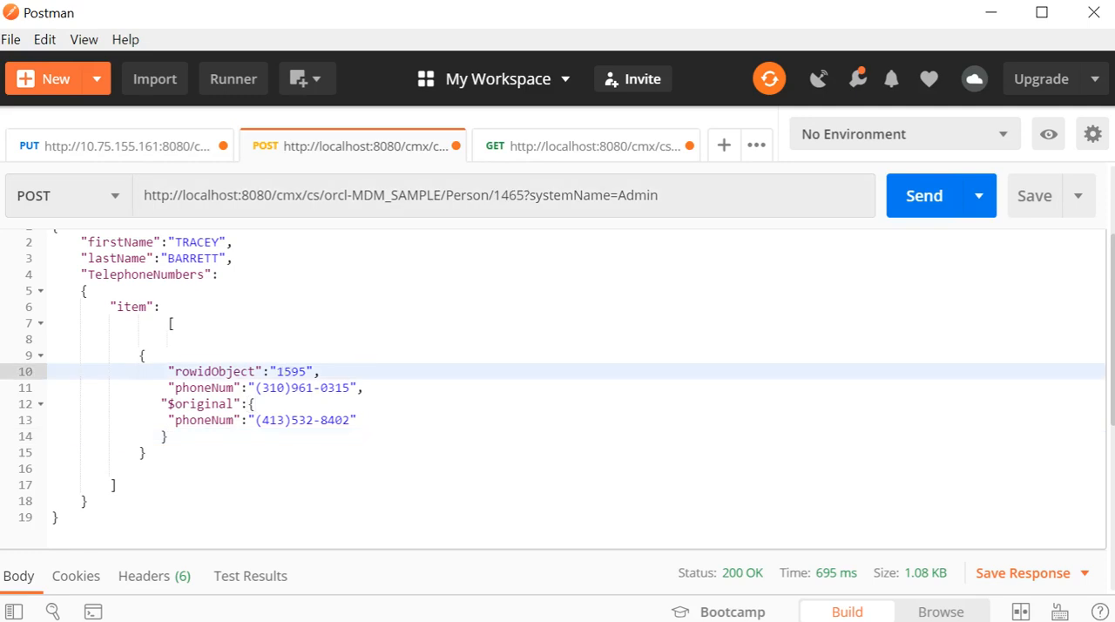
{"action": "double_click", "coordinate": [284, 371]}
{"action": "left_click", "coordinate": [285, 388]}
{"action": "double_click", "coordinate": [292, 371]}
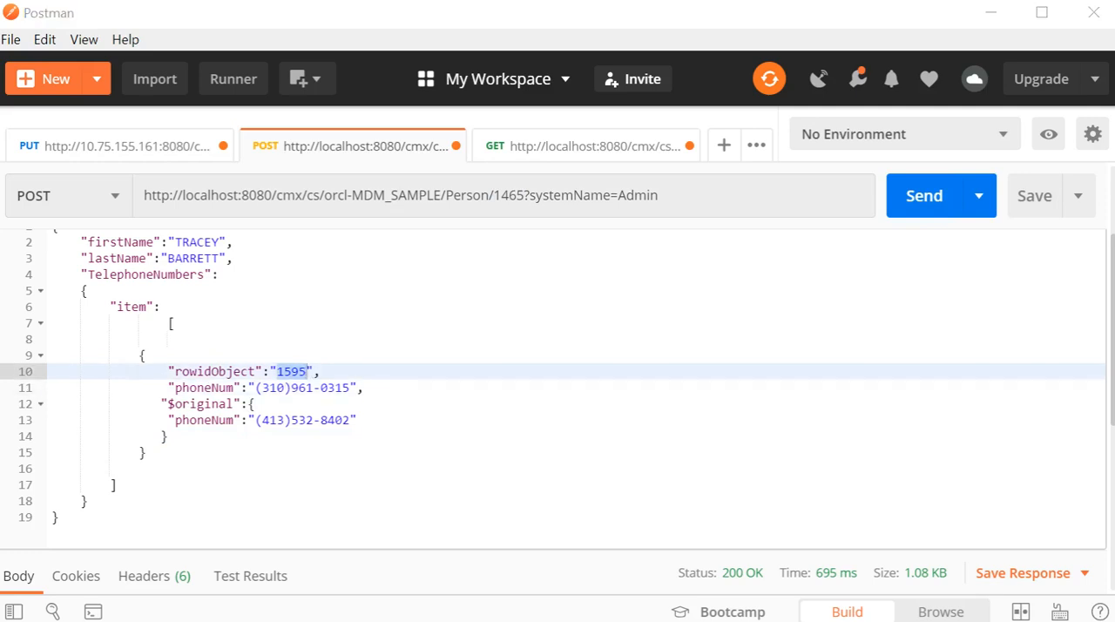
Step: Switch to Oracle SQL Developer, run the mdm_sample.c_party_phone query for rowid_object 1595 and inspect the PHONE_NUM column
{"action": "key", "text": "alt+Tab"}
{"action": "scroll", "coordinate": [365, 262], "scroll_direction": "down", "scroll_amount": 2}
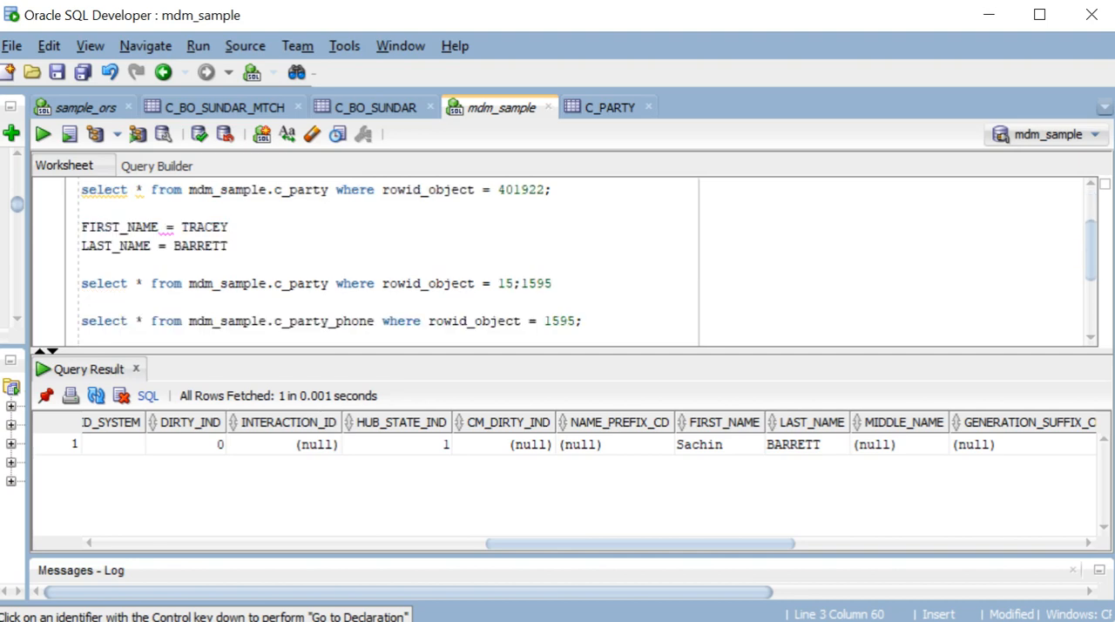
{"action": "scroll", "coordinate": [366, 261], "scroll_direction": "down", "scroll_amount": 1}
{"action": "left_click_drag", "start_coordinate": [81, 283], "coordinate": [15, 297]}
{"action": "left_click", "coordinate": [43, 134]}
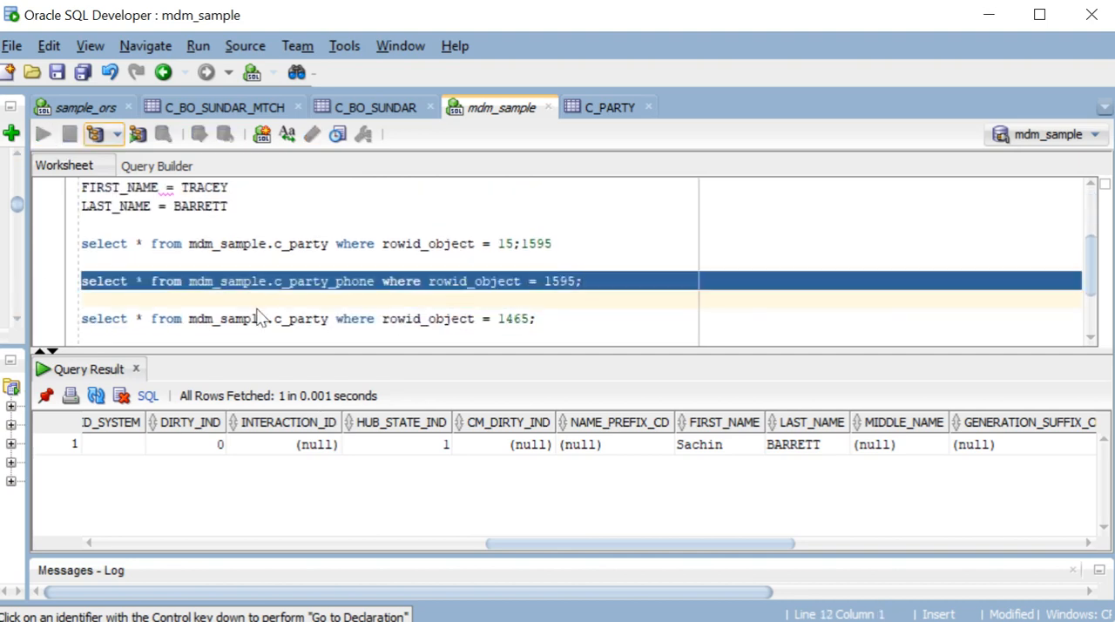
{"action": "left_click_drag", "start_coordinate": [351, 542], "coordinate": [810, 523]}
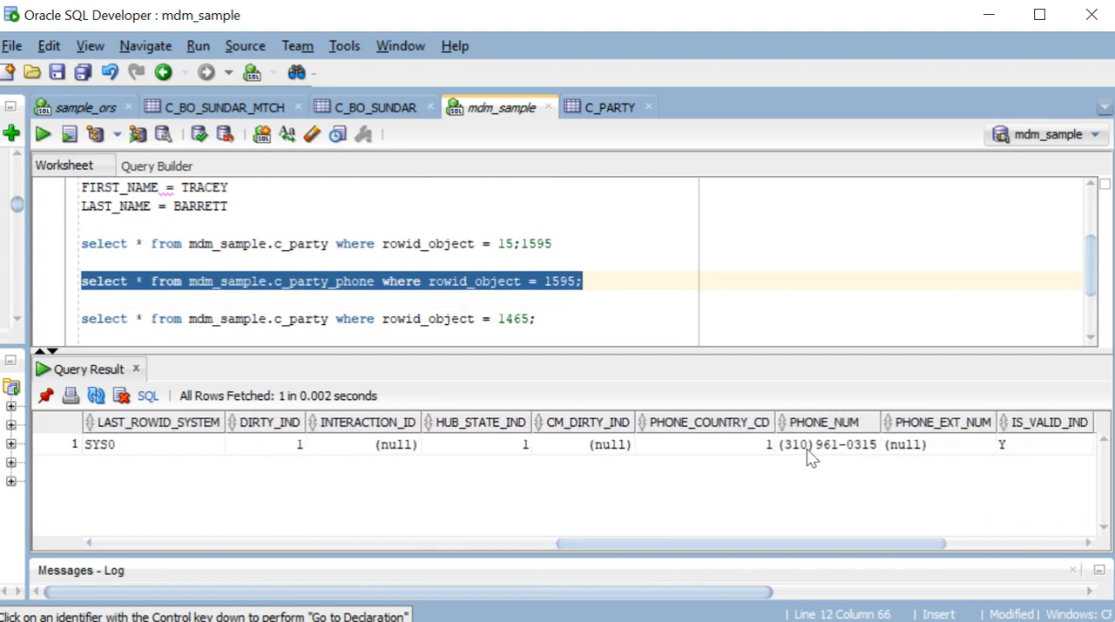
Step: Switch back to Postman, swap the phoneNum and $original phoneNum values in the POST body, and send the request
{"action": "key", "text": "alt+Tab"}
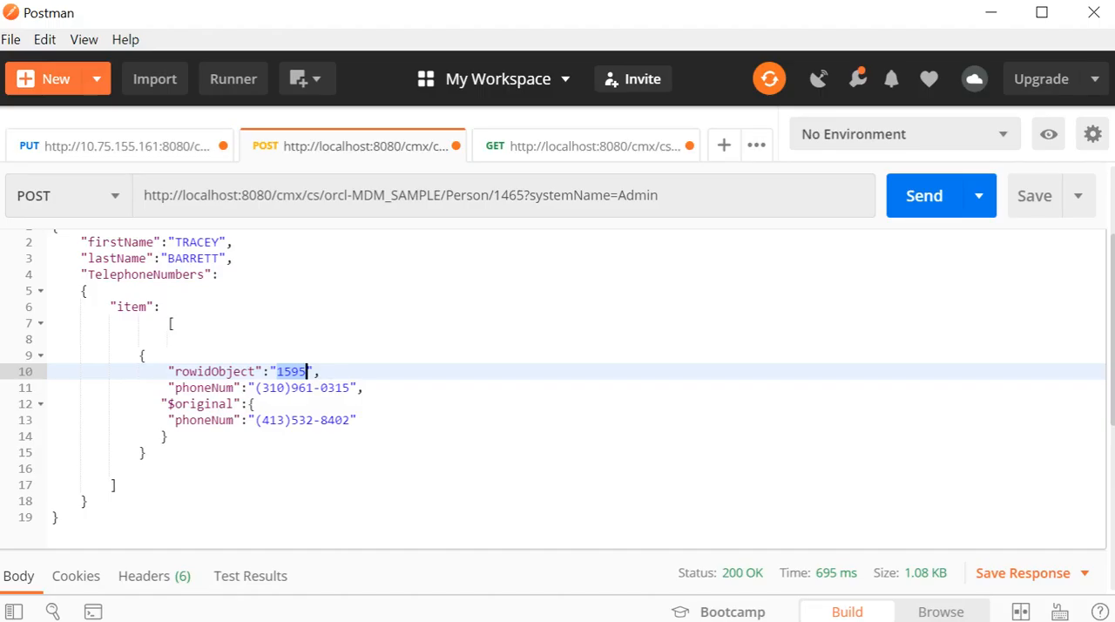
{"action": "left_click_drag", "start_coordinate": [255, 388], "coordinate": [351, 388]}
{"action": "key", "text": "ctrl+c"}
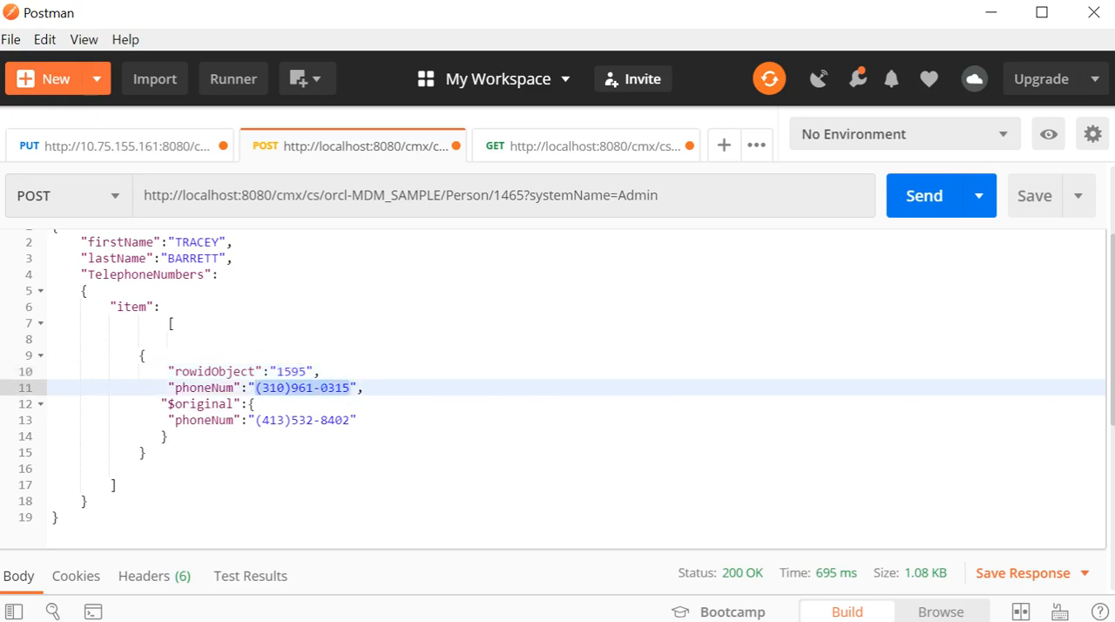
{"action": "left_click", "coordinate": [351, 420]}
{"action": "key", "text": "ctrl+v"}
{"action": "left_click_drag", "start_coordinate": [254, 420], "coordinate": [351, 419]}
{"action": "key", "text": "ctrl+c"}
{"action": "key", "text": "BackSpace"}
{"action": "left_click_drag", "start_coordinate": [254, 387], "coordinate": [353, 386]}
{"action": "key", "text": "ctrl+v"}
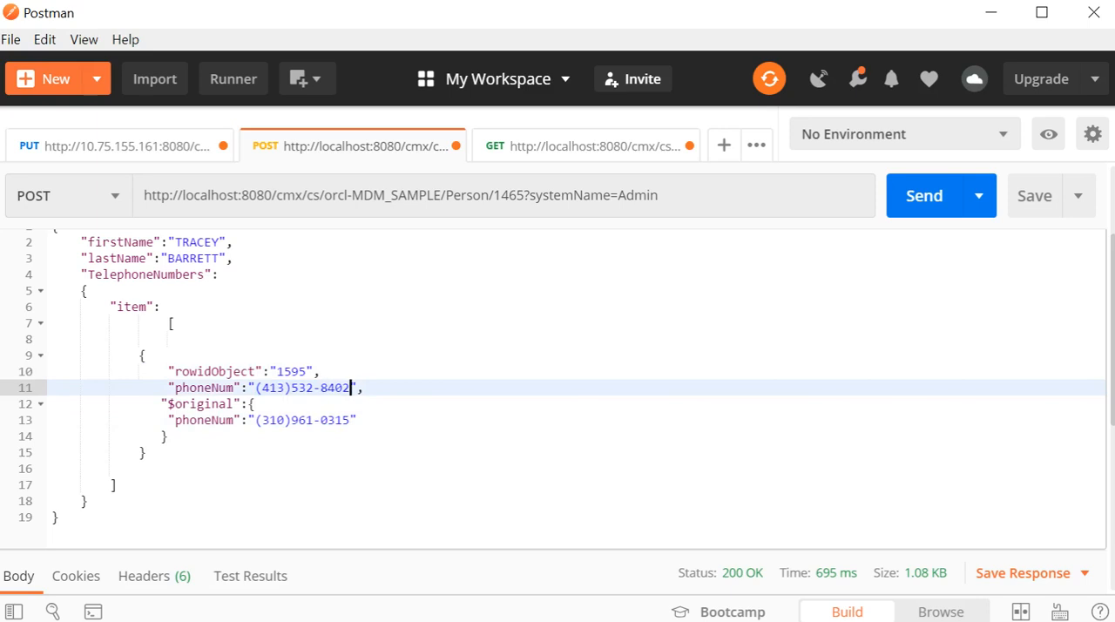
{"action": "left_click", "coordinate": [906, 209]}
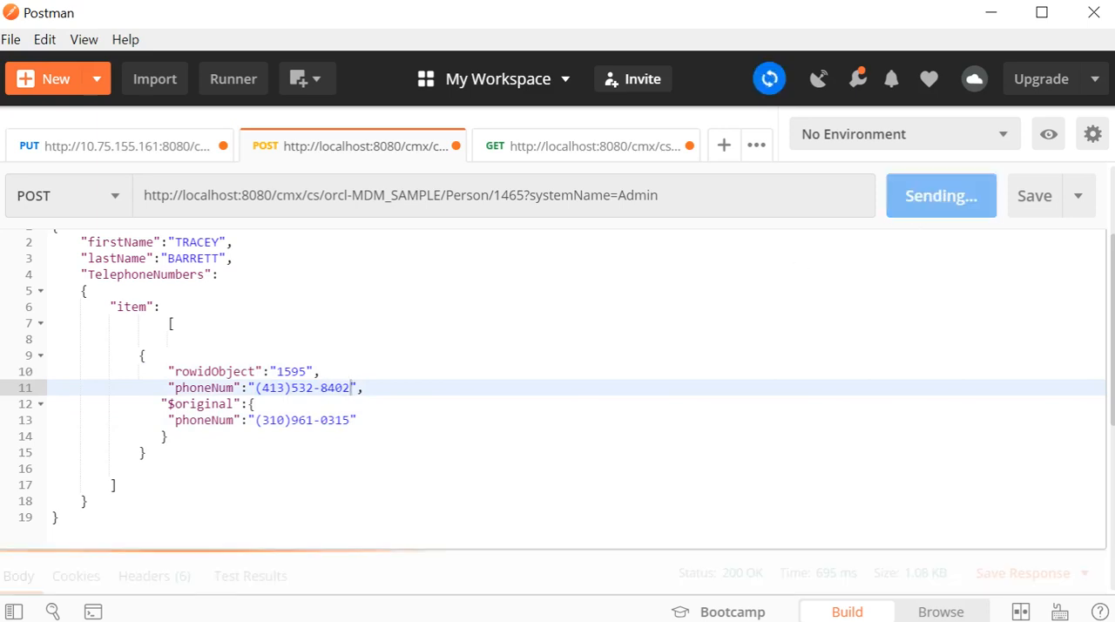
{"action": "scroll", "coordinate": [221, 488], "scroll_direction": "down", "scroll_amount": 3}
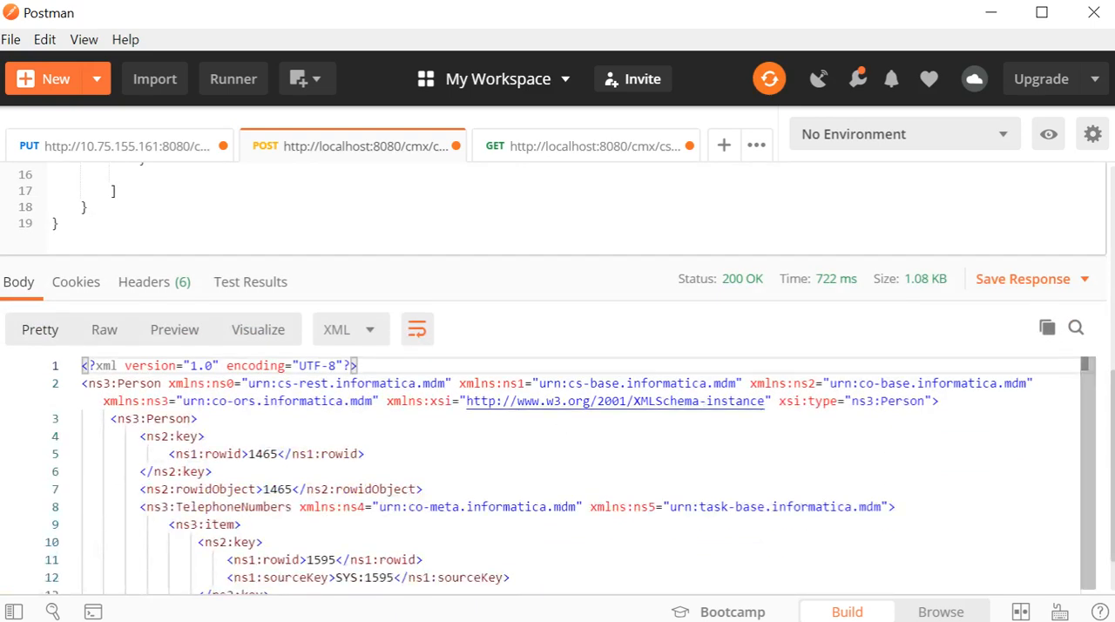
Step: Switch to Oracle SQL Developer and rerun the c_party_phone query for rowid_object 1595 to check the PHONE_NUM column
{"action": "key", "text": "alt+Tab"}
{"action": "left_click", "coordinate": [48, 134]}
{"action": "left_click_drag", "start_coordinate": [280, 543], "coordinate": [747, 510]}
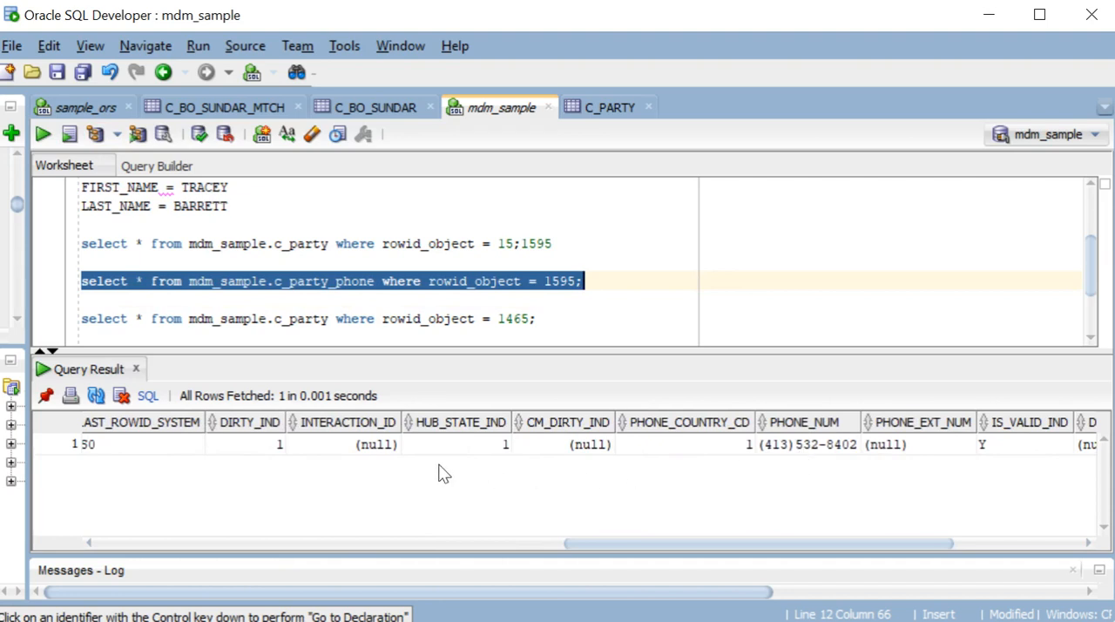
Step: Return to Postman and review the POST request's body and the GET request's URL for Person 401922
{"action": "key", "text": "alt+Tab"}
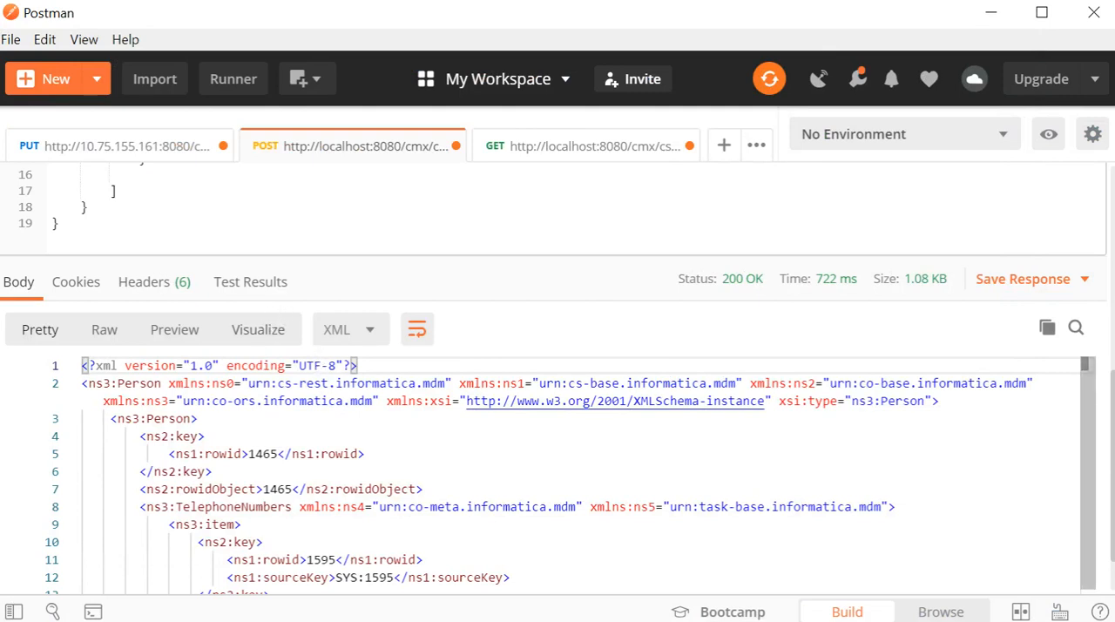
{"action": "scroll", "coordinate": [232, 472], "scroll_direction": "up", "scroll_amount": 3}
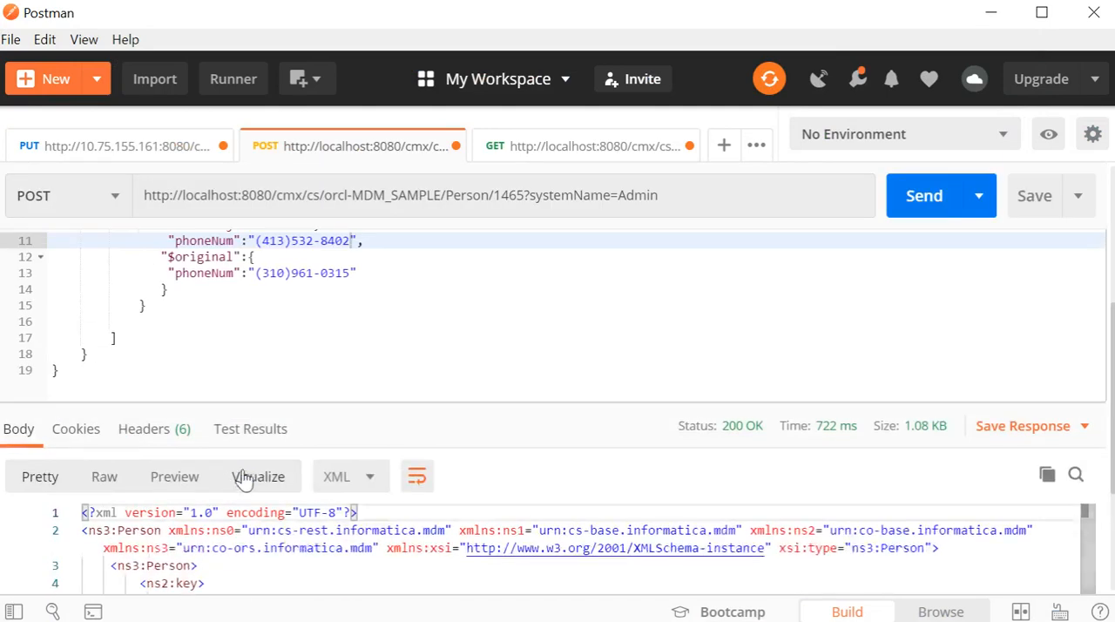
{"action": "scroll", "coordinate": [244, 472], "scroll_direction": "up", "scroll_amount": 5}
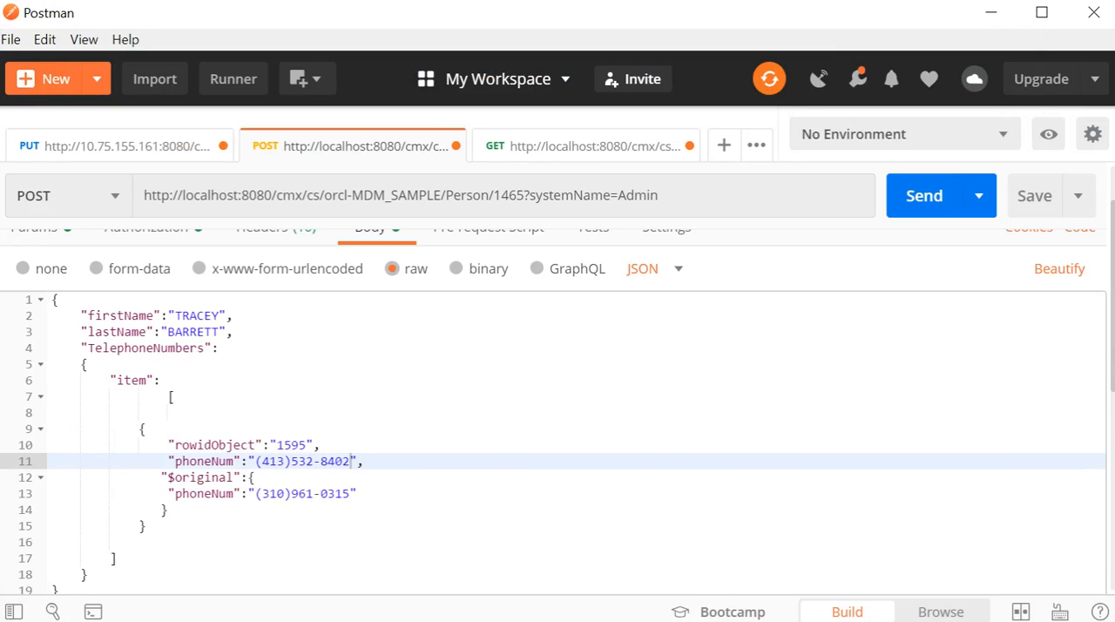
{"action": "left_click", "coordinate": [581, 147]}
{"action": "left_click_drag", "start_coordinate": [573, 195], "coordinate": [643, 195]}
{"action": "left_click", "coordinate": [625, 195]}
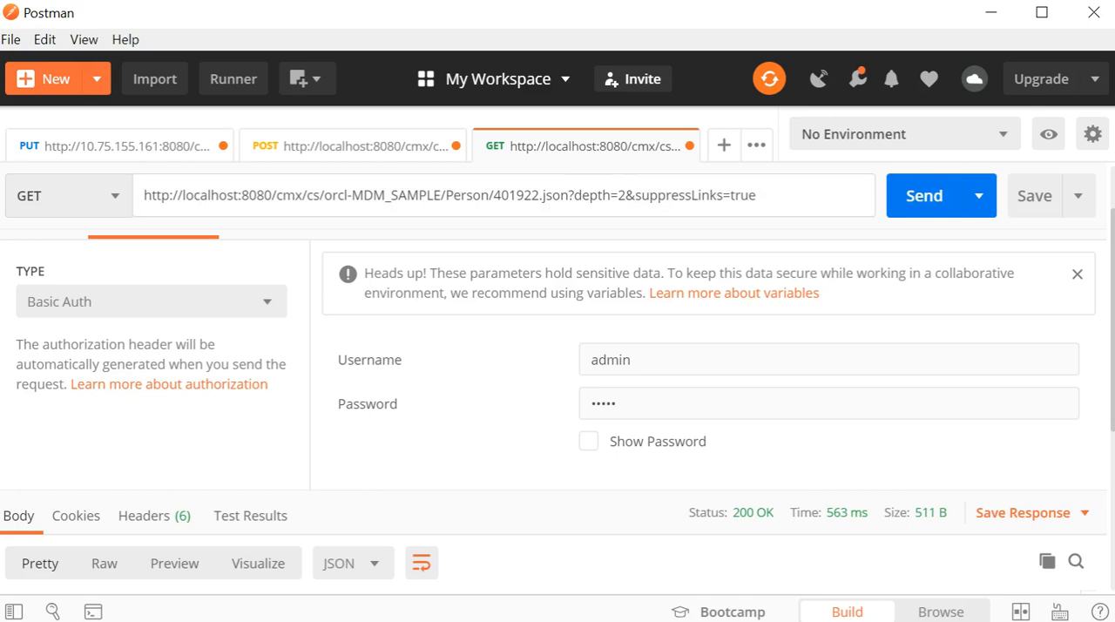
{"action": "key", "text": "shift+Left"}
{"action": "left_click", "coordinate": [175, 153]}
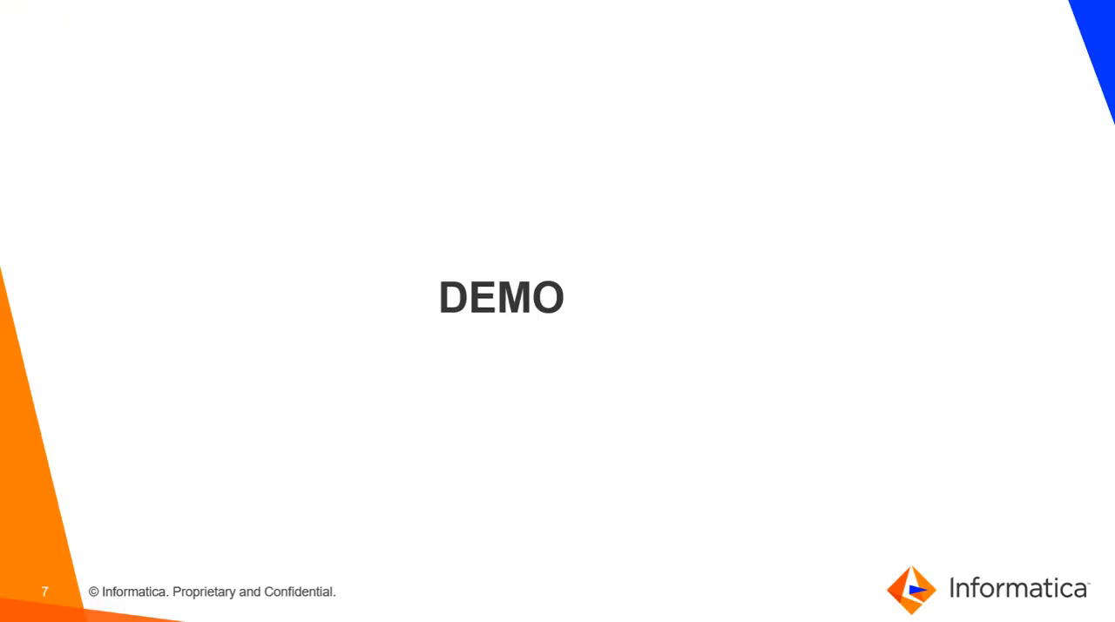
{"action": "key", "text": "Right"}
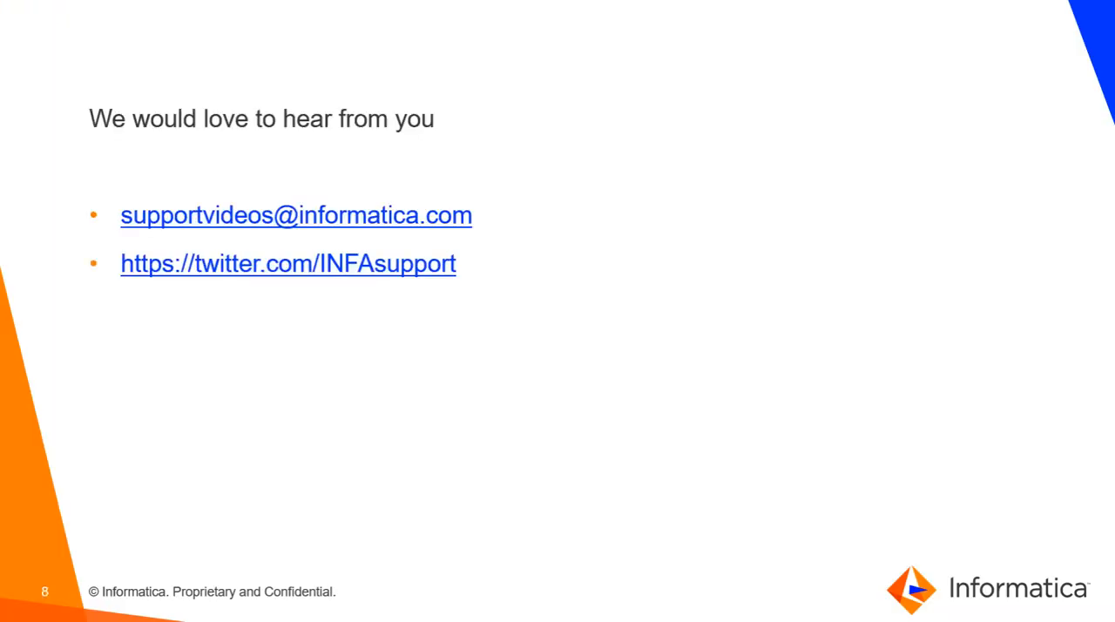